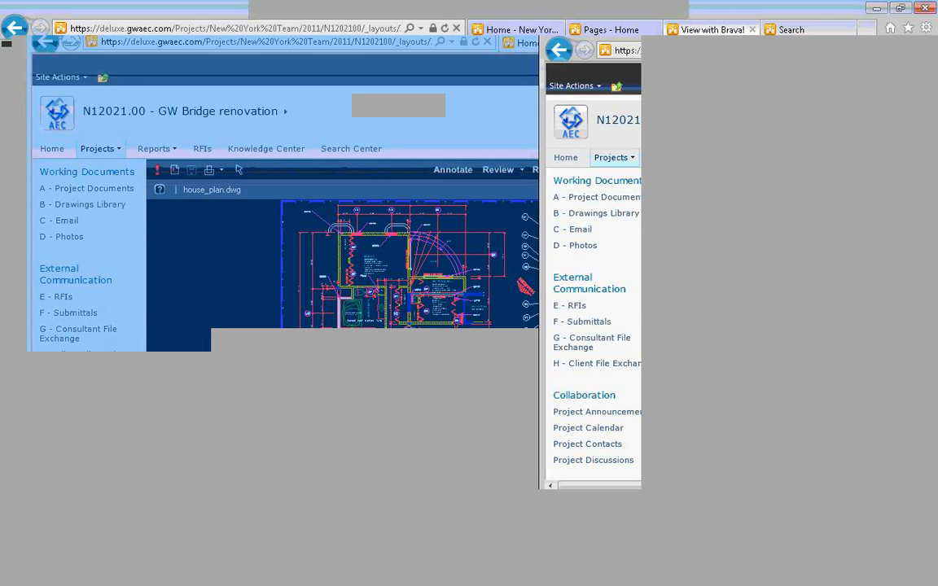
From the intranet home page, open the new-project setup form library and open the GW Bridge renovation form
click(481, 32)
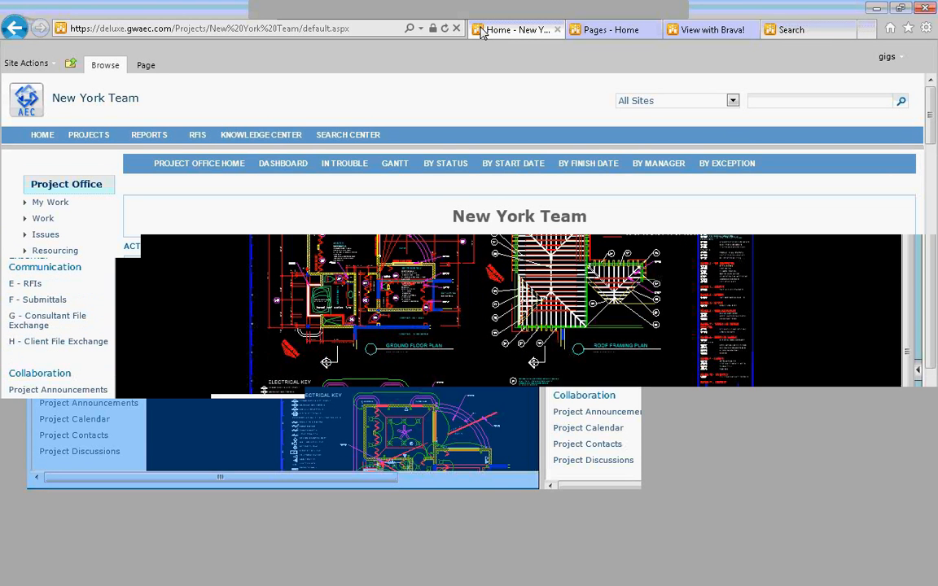
click(482, 33)
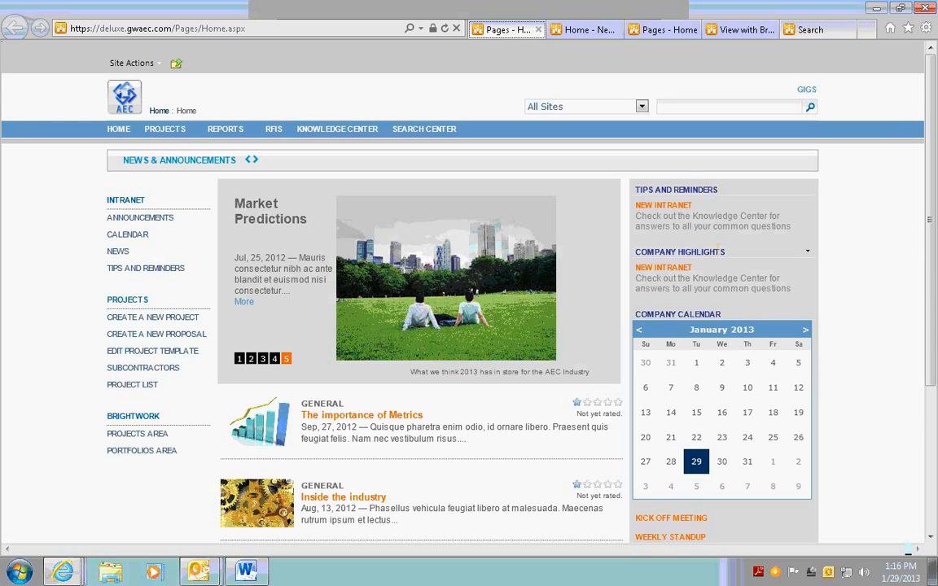
click(178, 321)
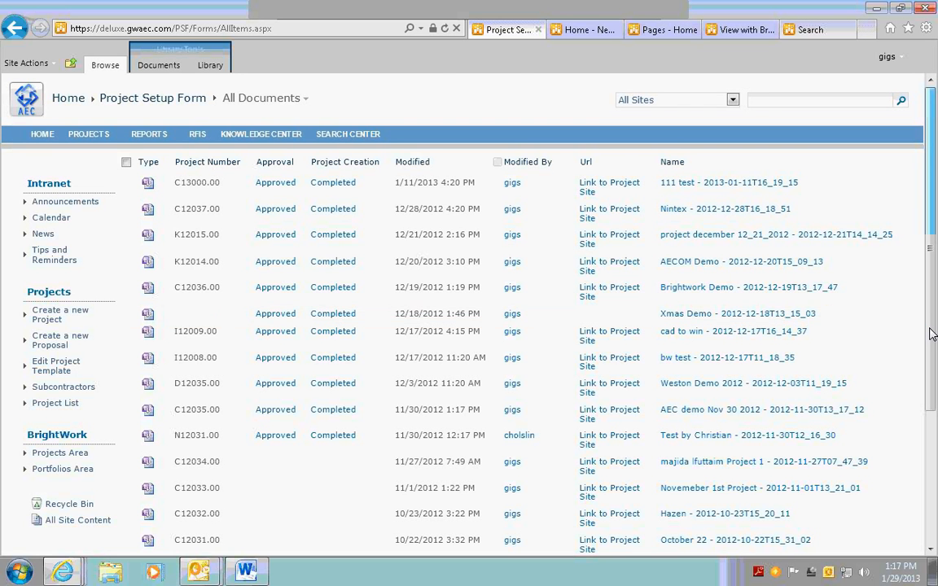
scroll(932, 331, down, 3)
scroll(909, 436, down, 3)
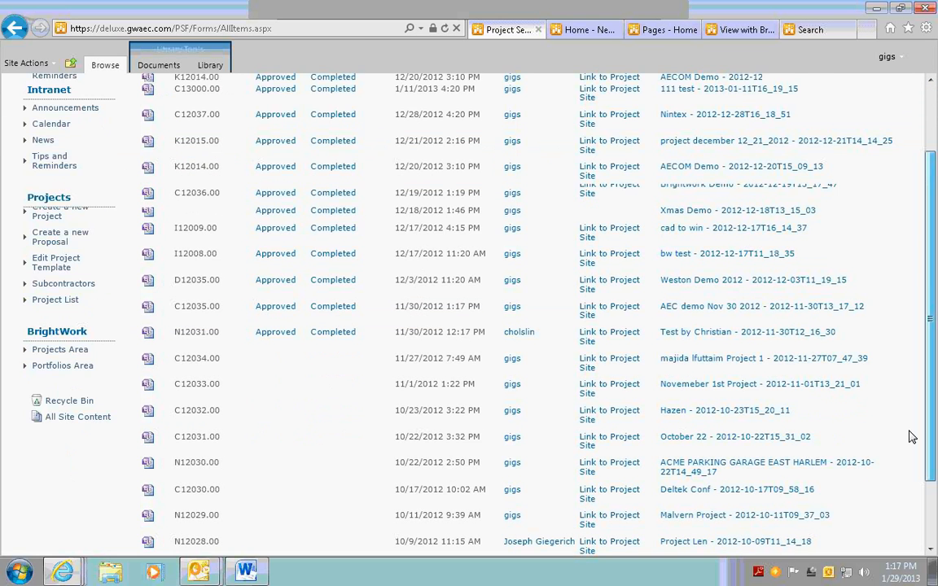
scroll(910, 436, down, 3)
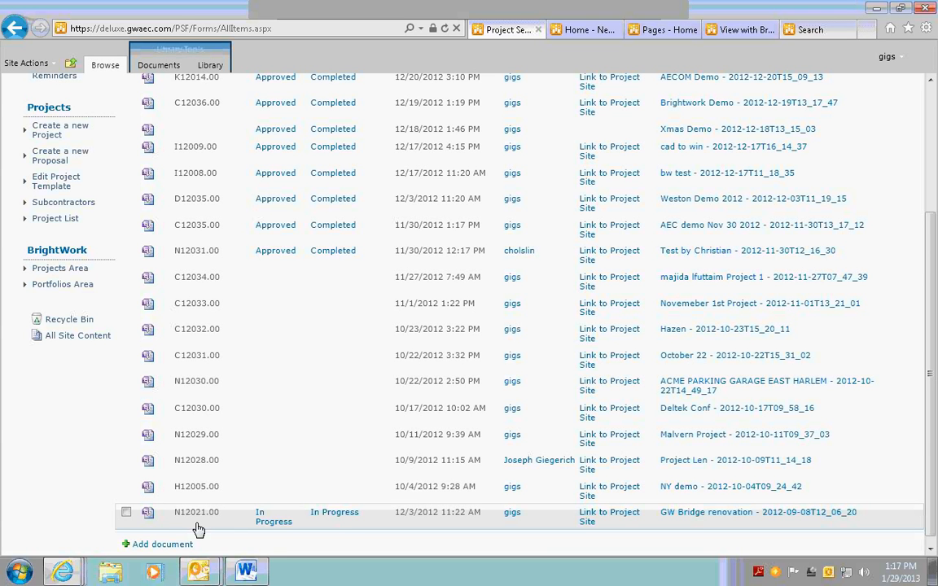
click(714, 518)
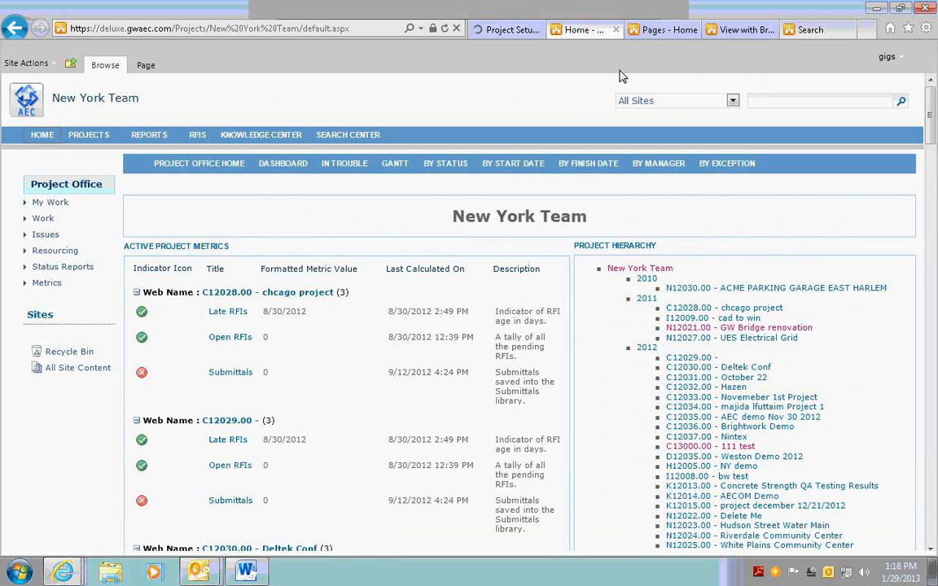
Return to the home page of the N12021.00 - GW Bridge renovation project site
click(663, 29)
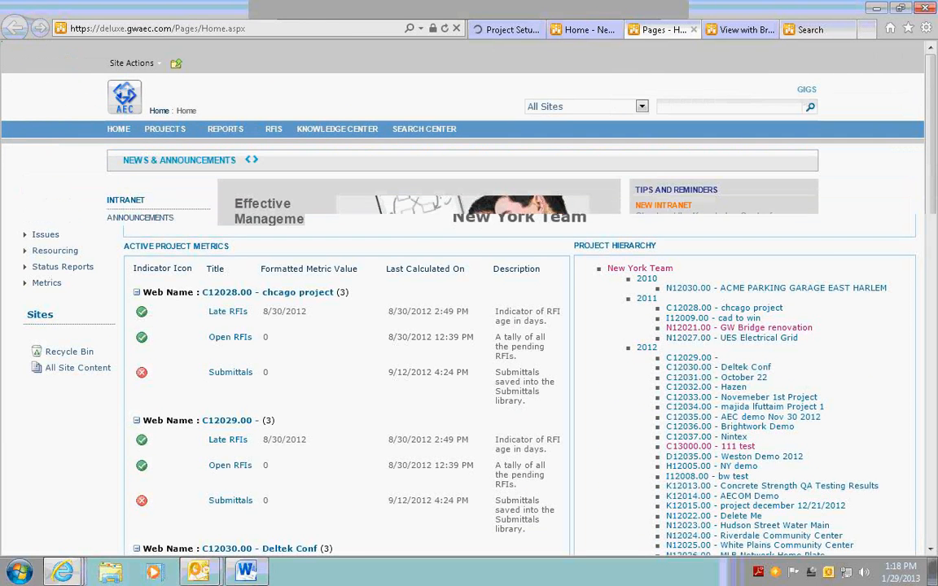
key(ctrl+Tab)
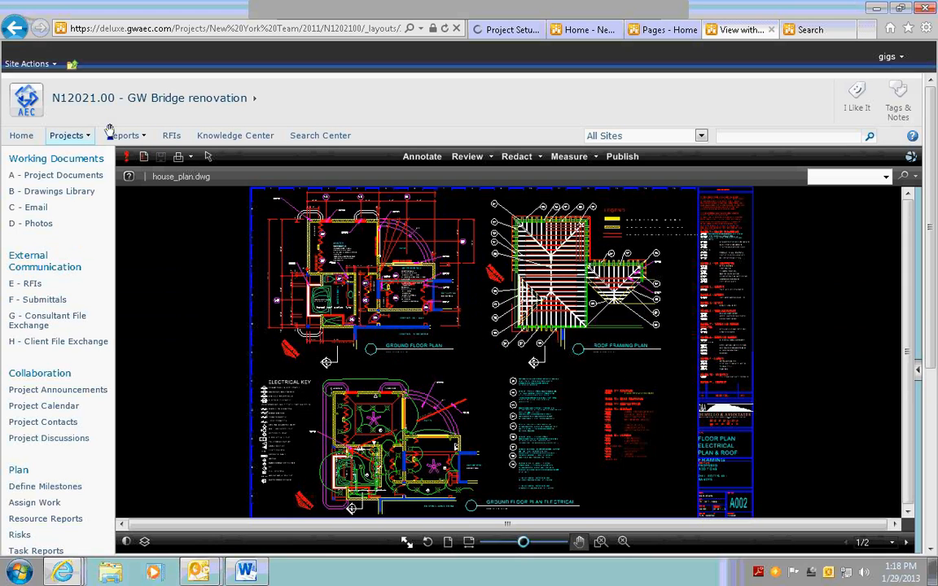
click(14, 29)
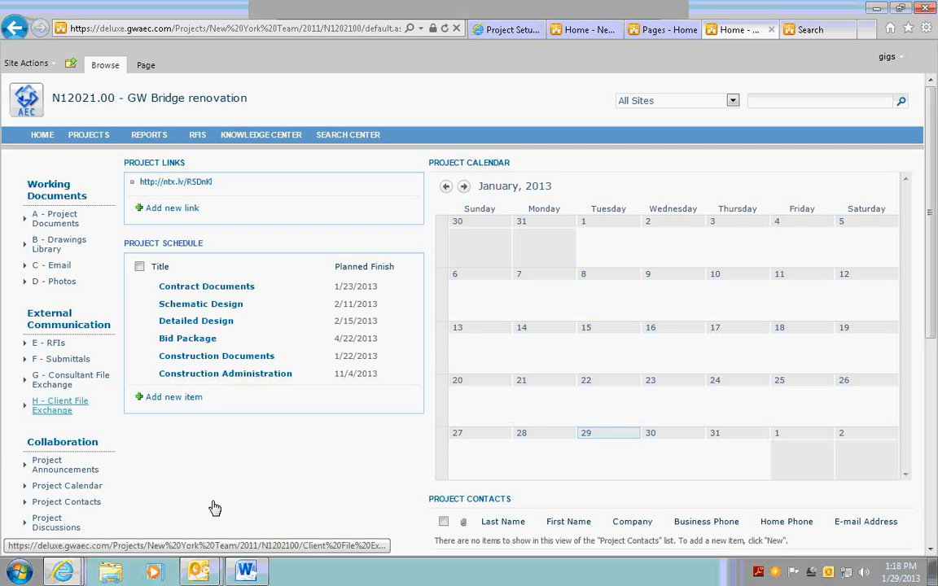
scroll(216, 506, down, 4)
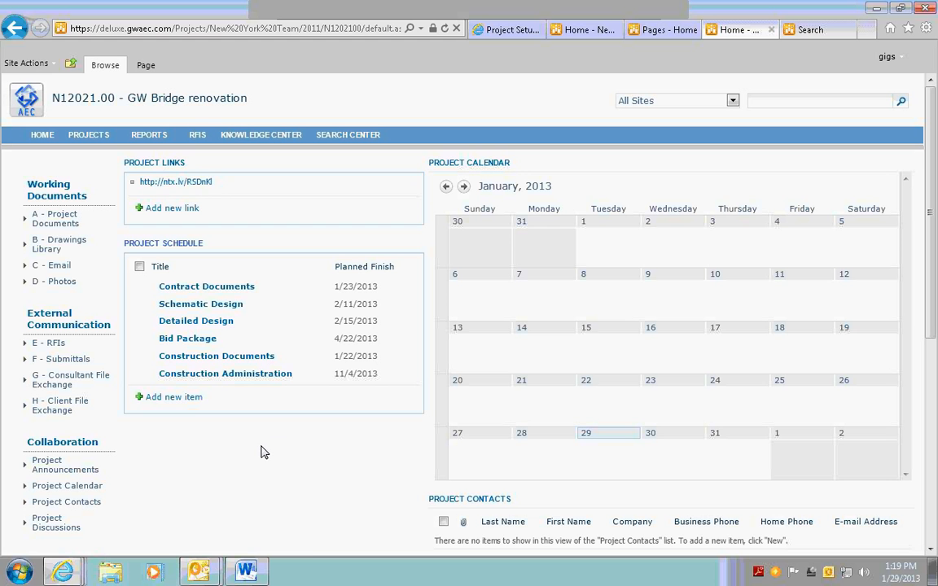
View the project's A - Project Documents and B - Drawings Library lists, ending in A - Project Documents
click(62, 222)
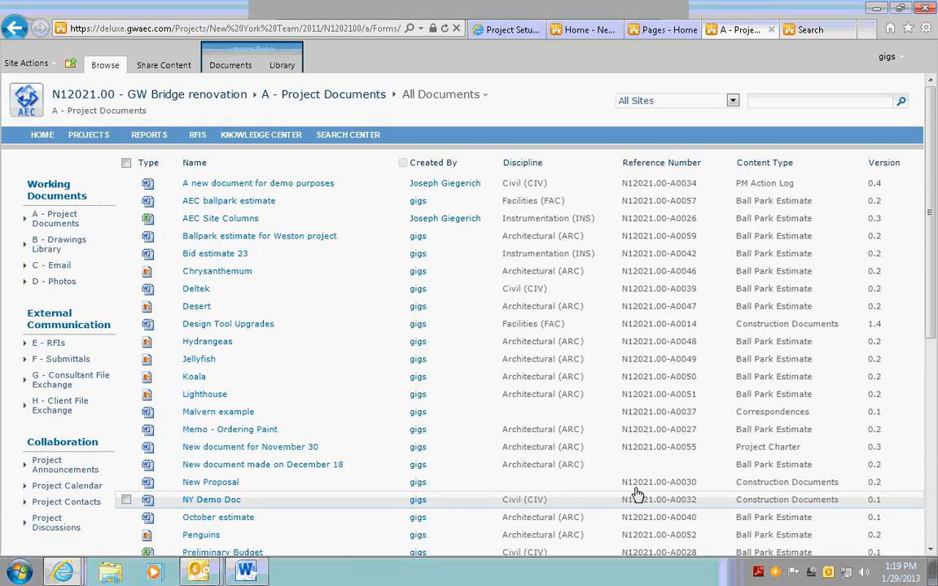
click(53, 247)
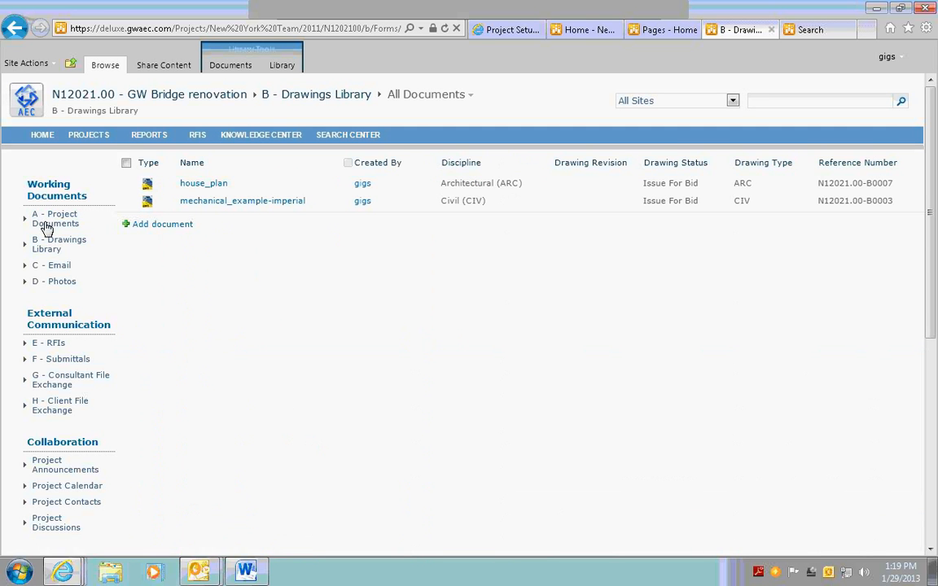
click(56, 219)
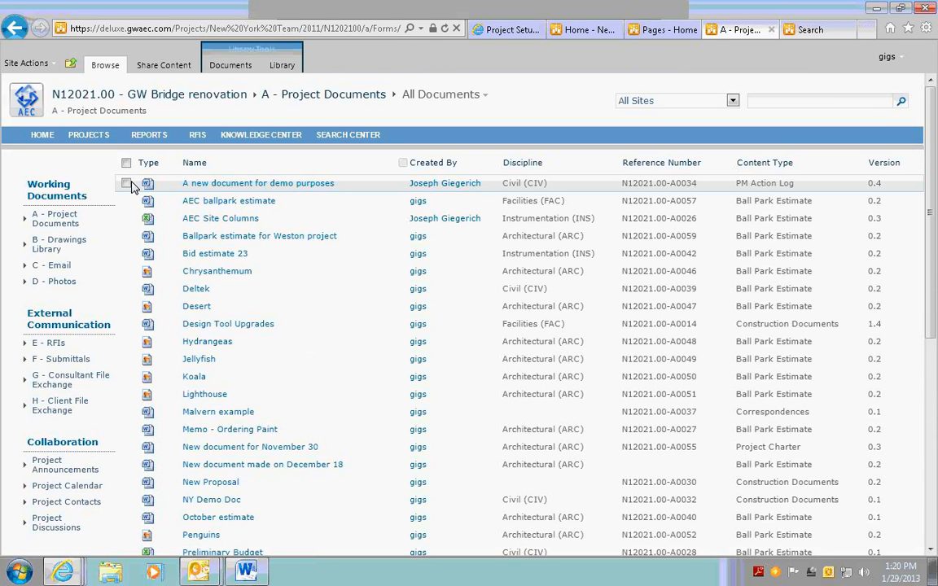
Examine the editable properties and annotation tools of "A new document for demo purposes", leaving without saving
click(126, 183)
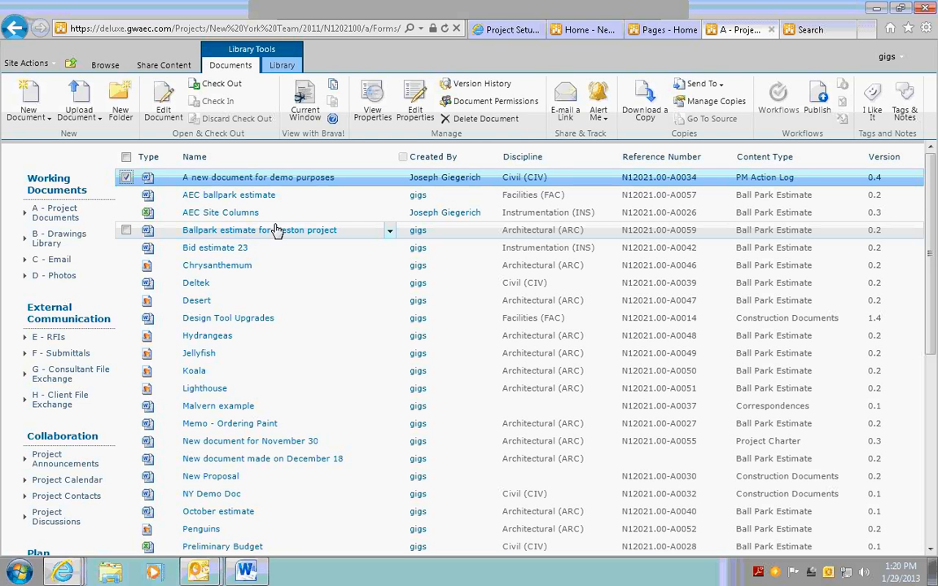
click(416, 104)
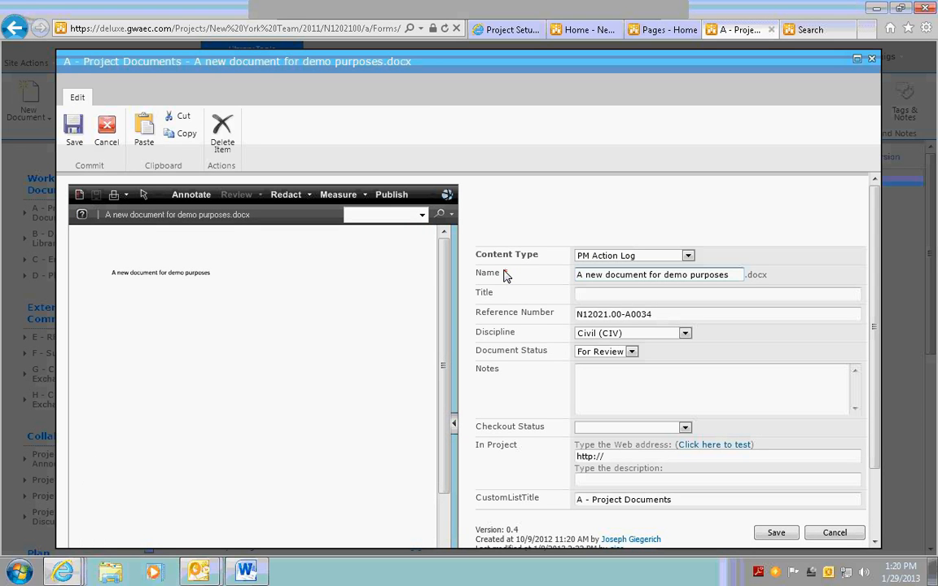
click(685, 427)
click(661, 385)
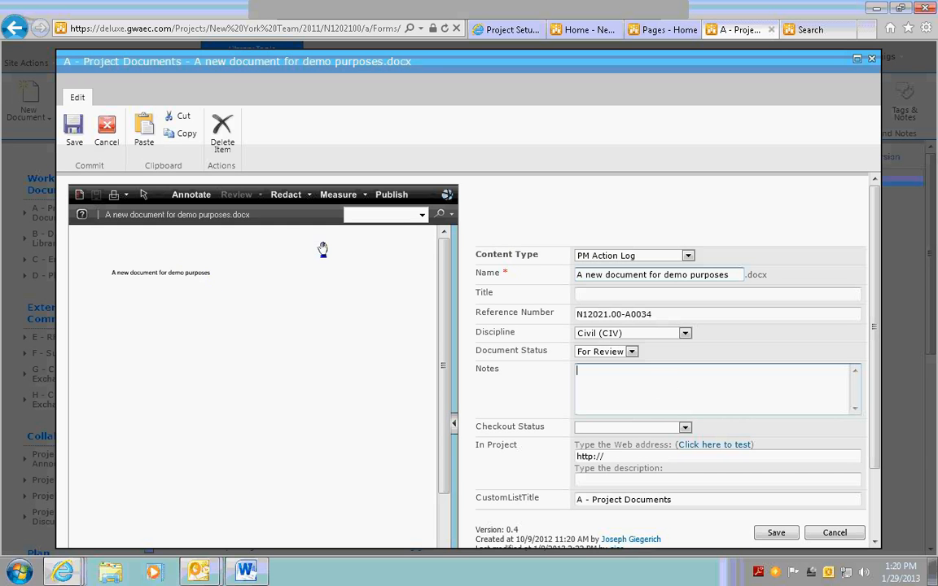
click(190, 194)
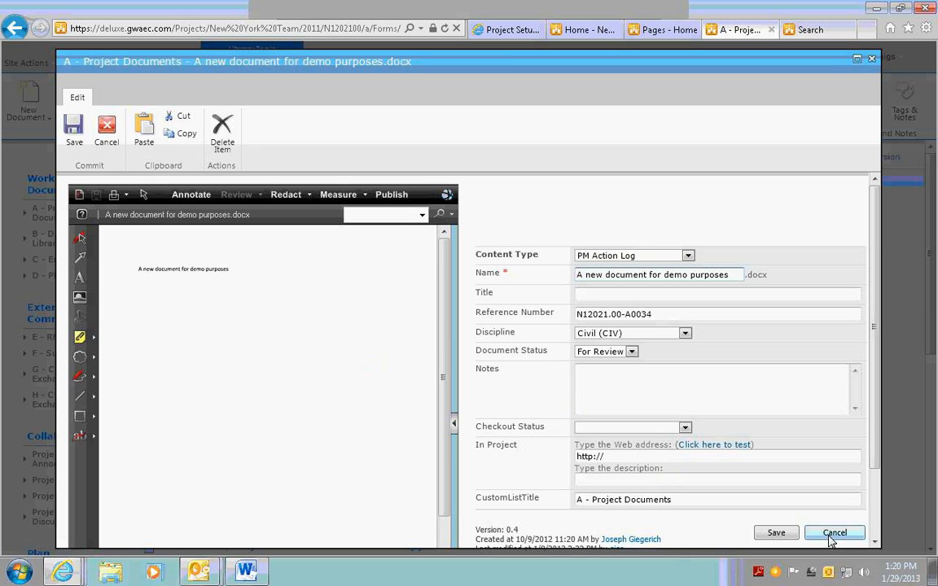
scroll(828, 540, down, 2)
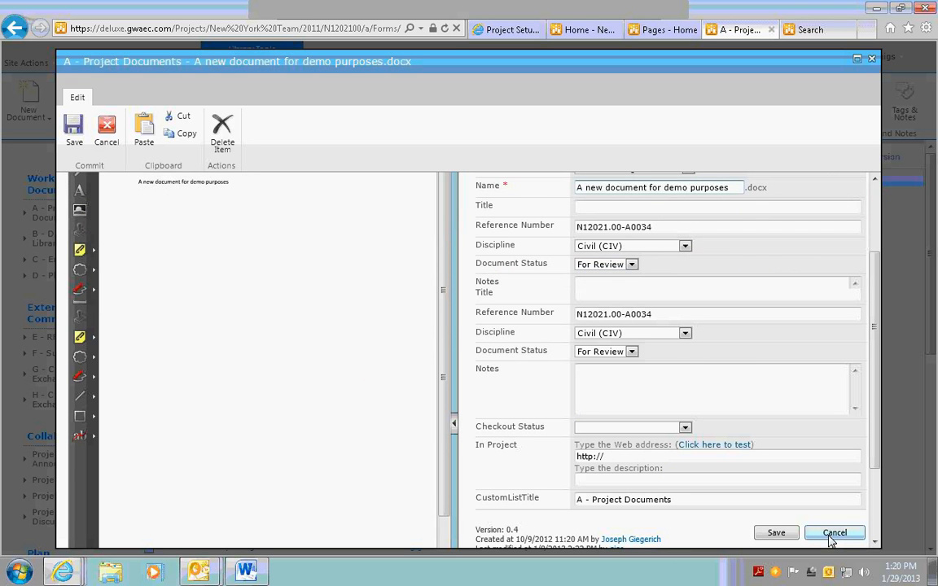
click(828, 536)
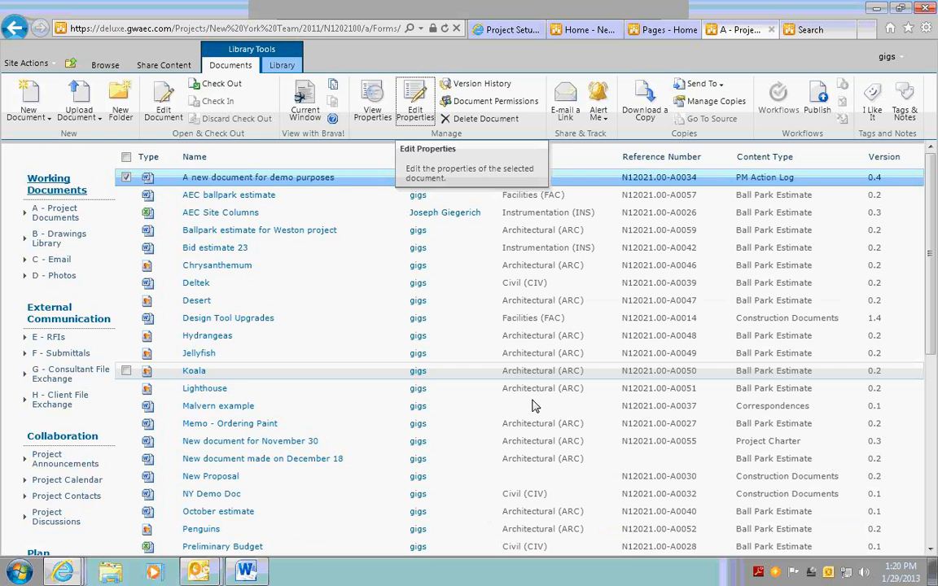
Open the house_plan drawing from B - Drawings Library with the Brava! Viewer
click(41, 235)
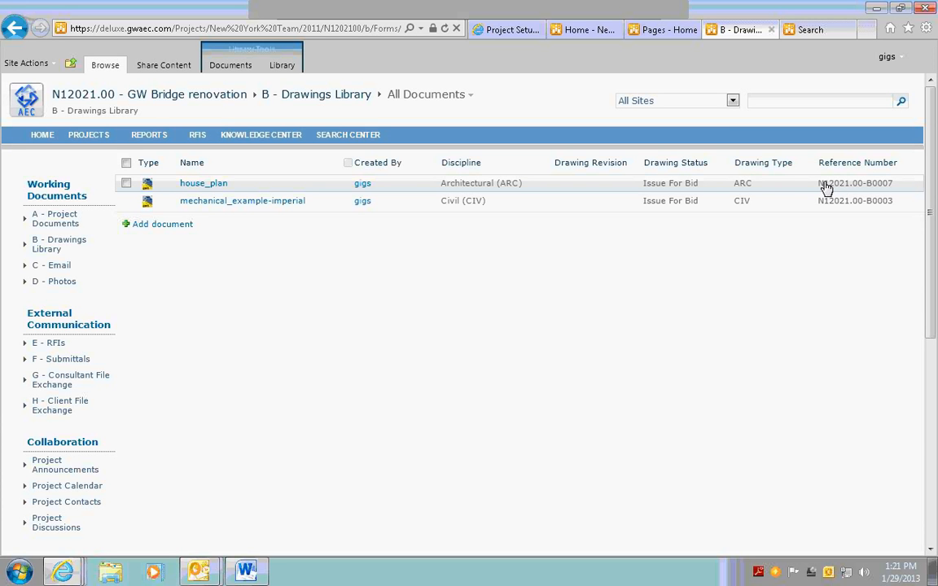
click(126, 184)
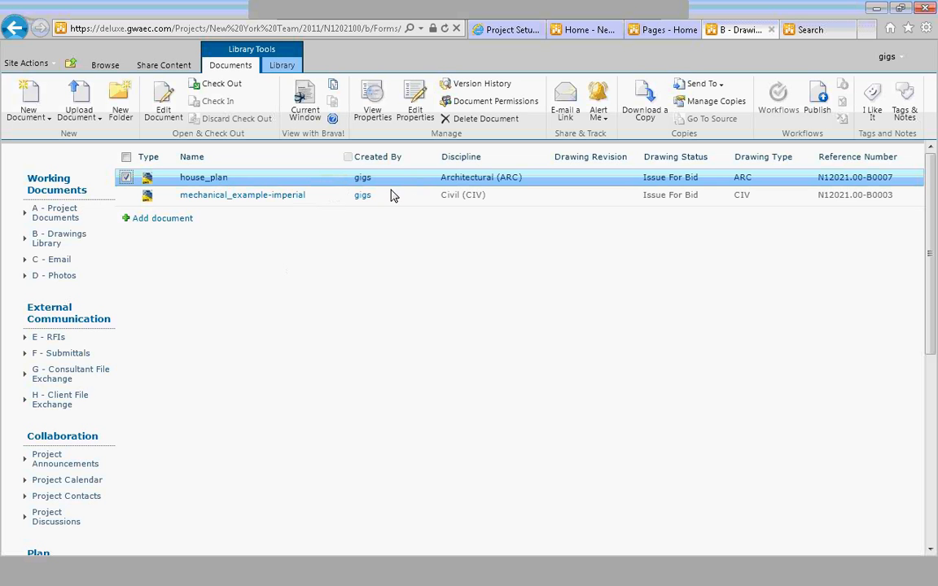
click(334, 178)
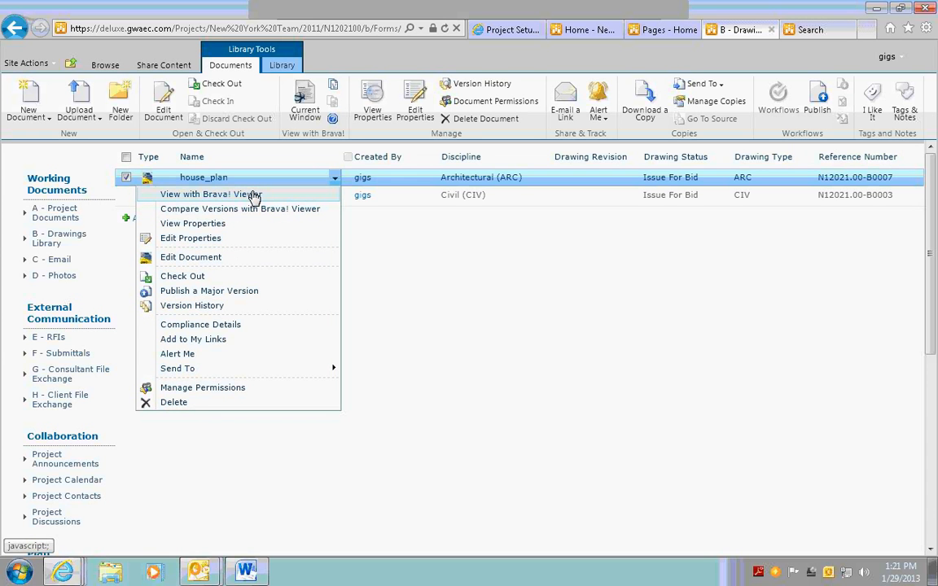
click(254, 194)
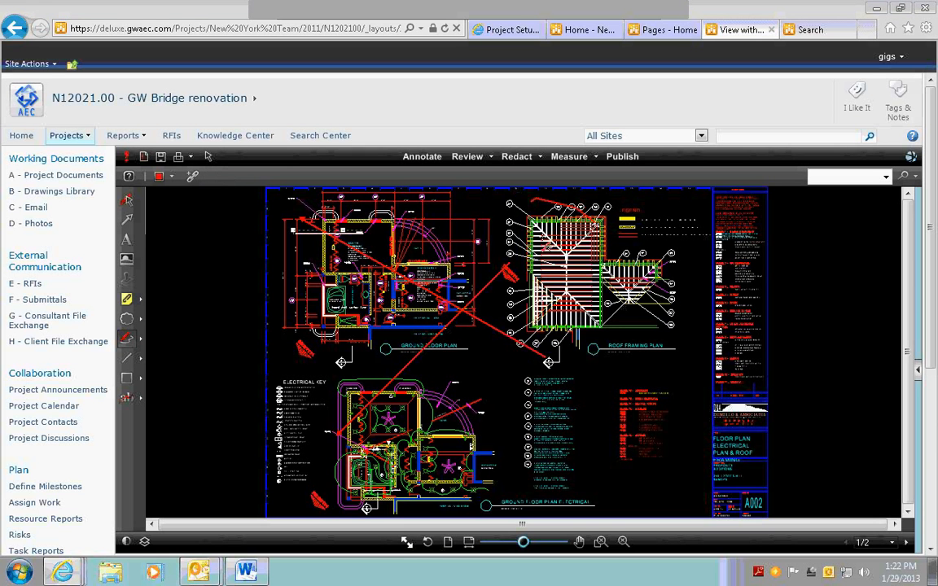
Add a changemark over the ground floor plan, titled as the author's note from January 2013, with the text "Here is my note, such that it is"
click(343, 280)
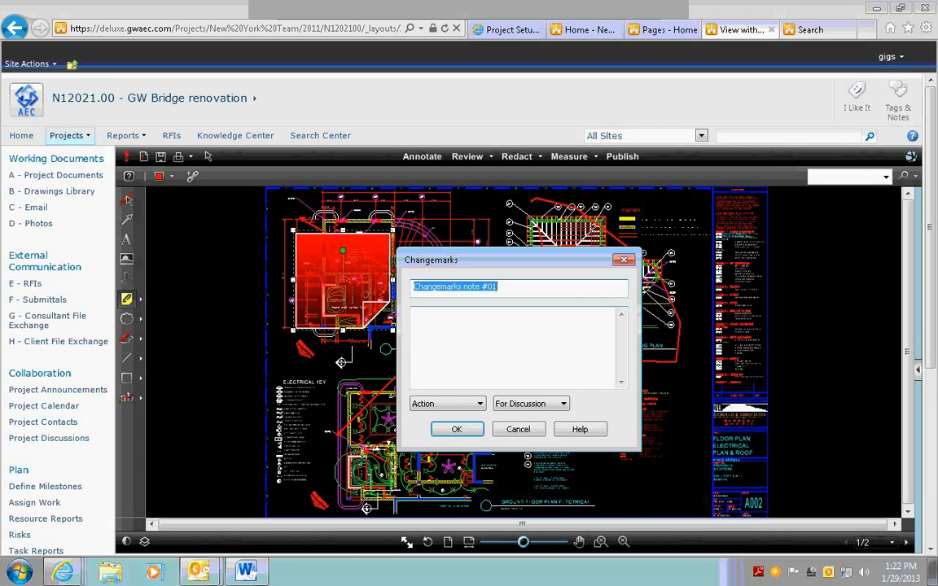
text(Joe's note from January)
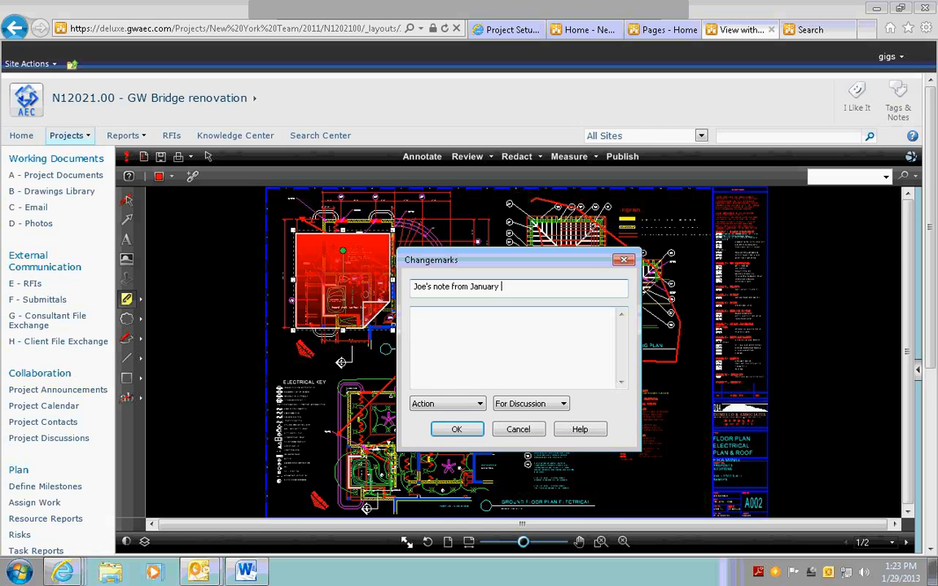
text(2013)
key(Tab)
text(Here is)
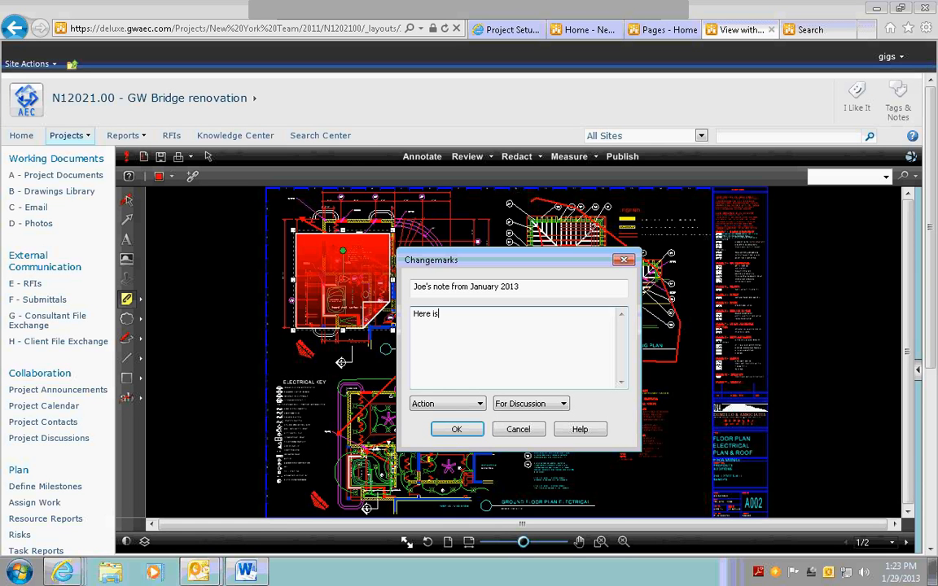
text(my note, such that i)
text(t is)
Classify the changemark as Issue with High Priority and show it in the changemarks list
click(475, 406)
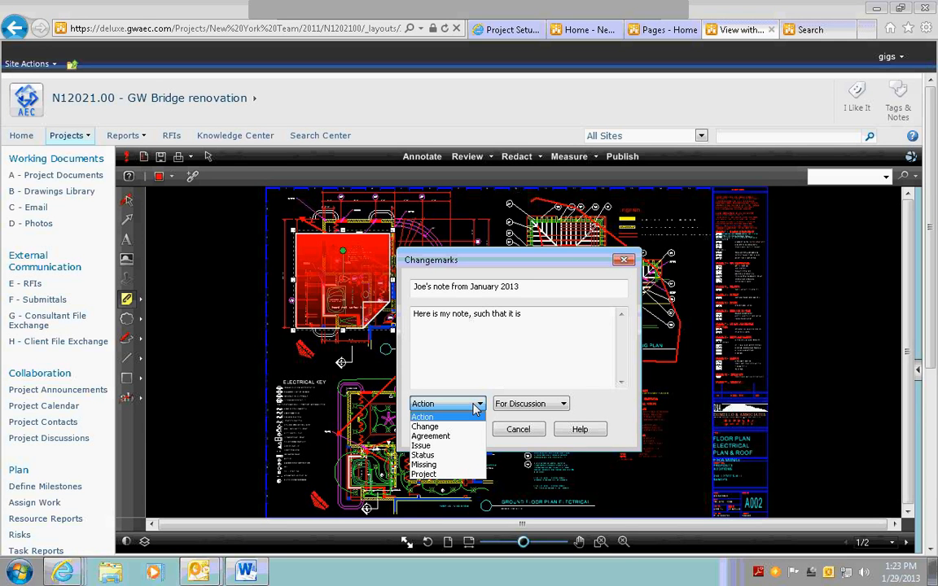
click(421, 446)
click(562, 404)
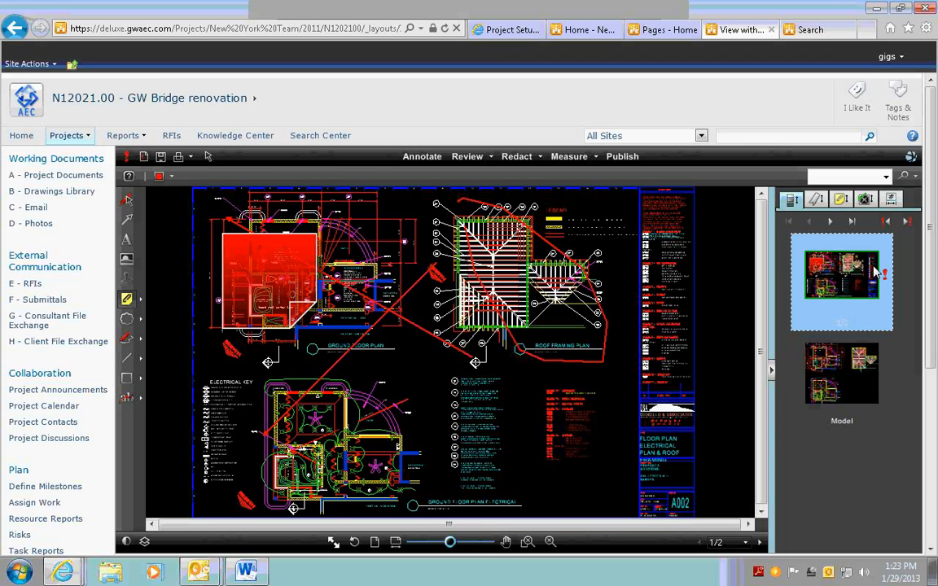
click(839, 200)
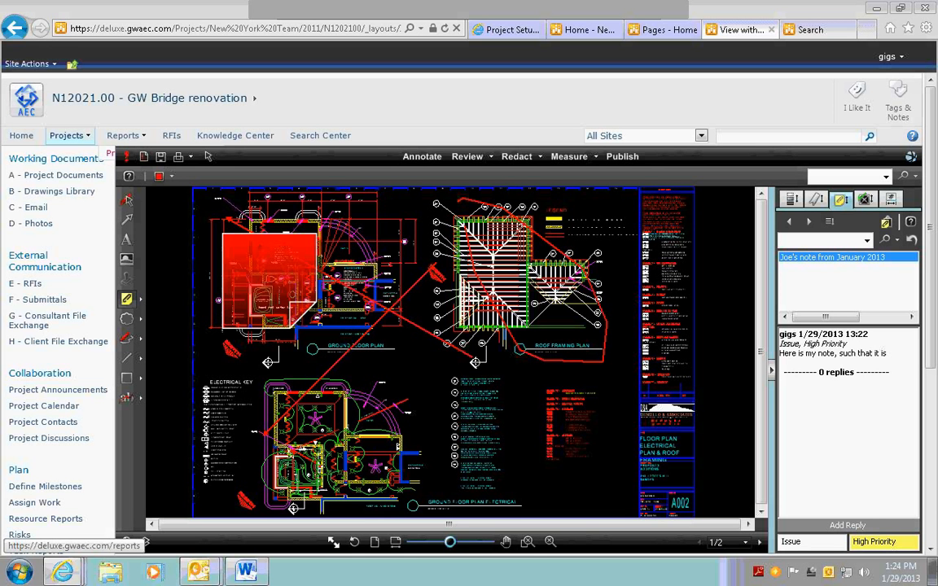
Save the drawing's markup under the name "January 201"
click(160, 156)
text(January 201)
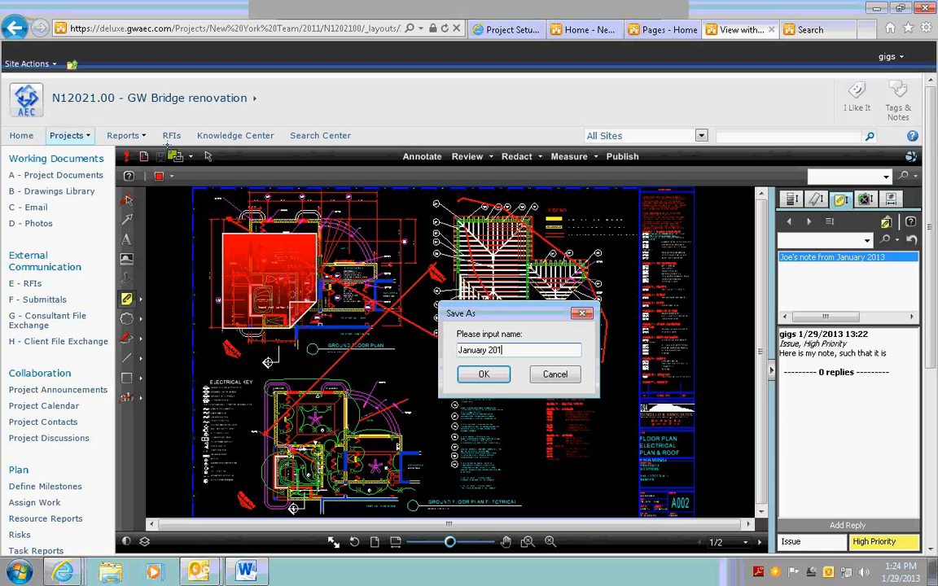
key(Return)
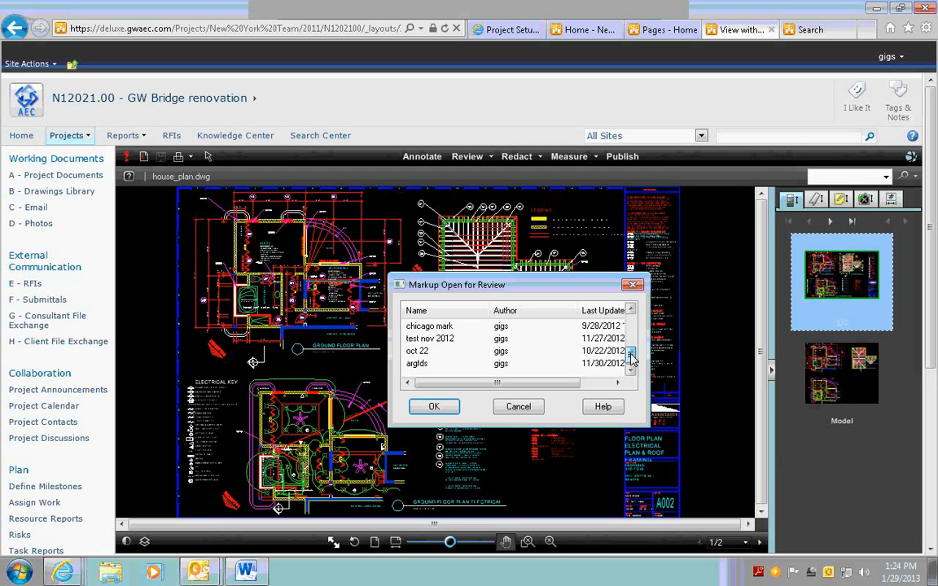
Show the changemarks list and open the drawing's saved markup for review
click(818, 200)
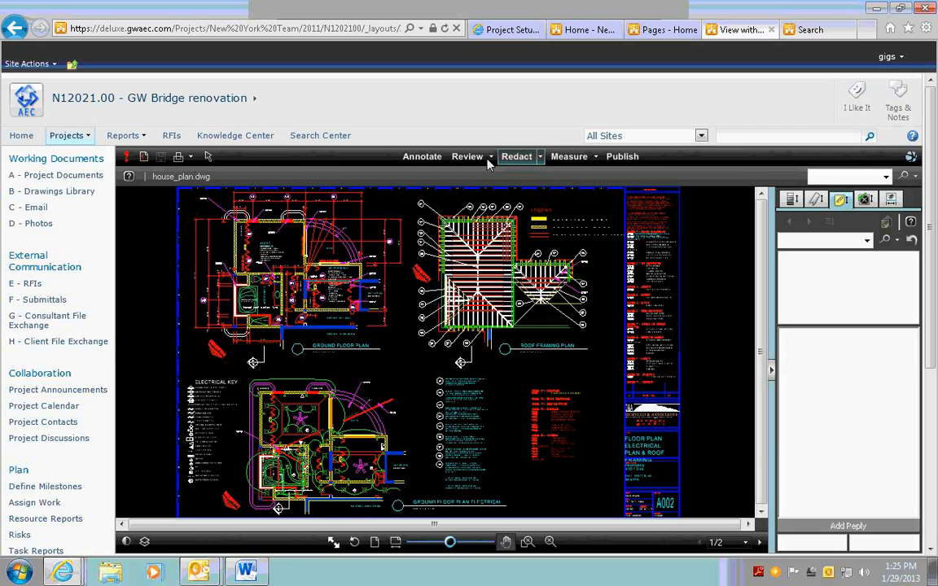
click(489, 158)
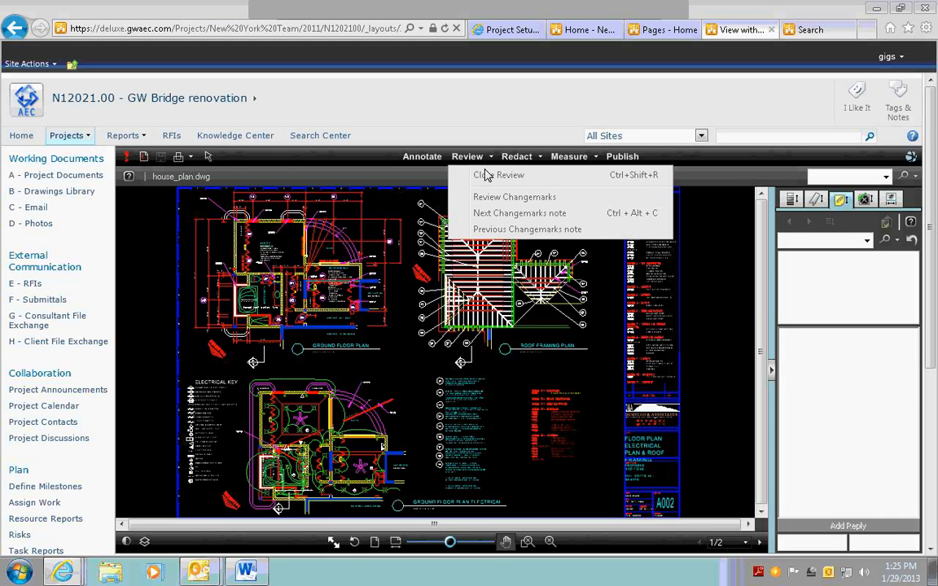
click(486, 175)
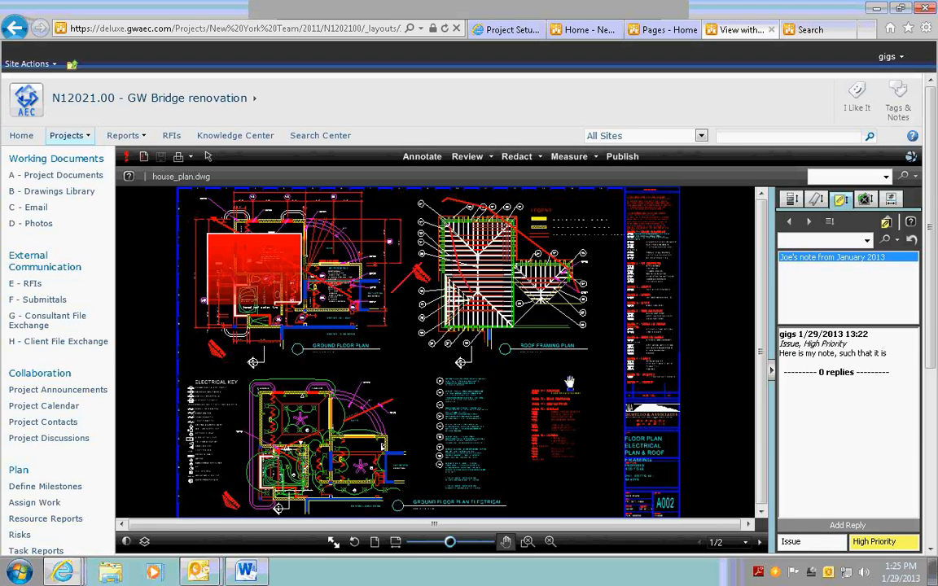
Reply to the January 2013 changemark with "Really its no big deal" and set its state to Closed
click(850, 526)
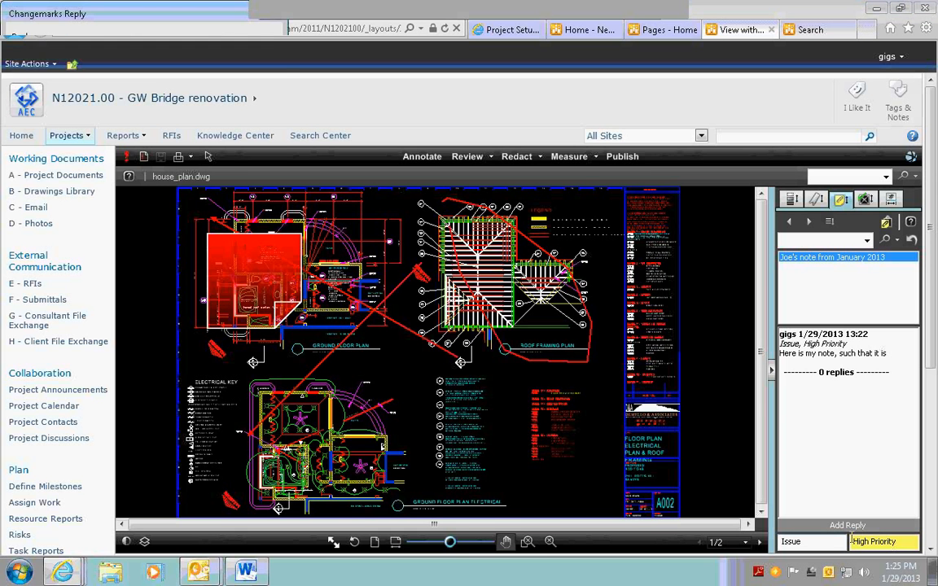
text(Really its no big deal)
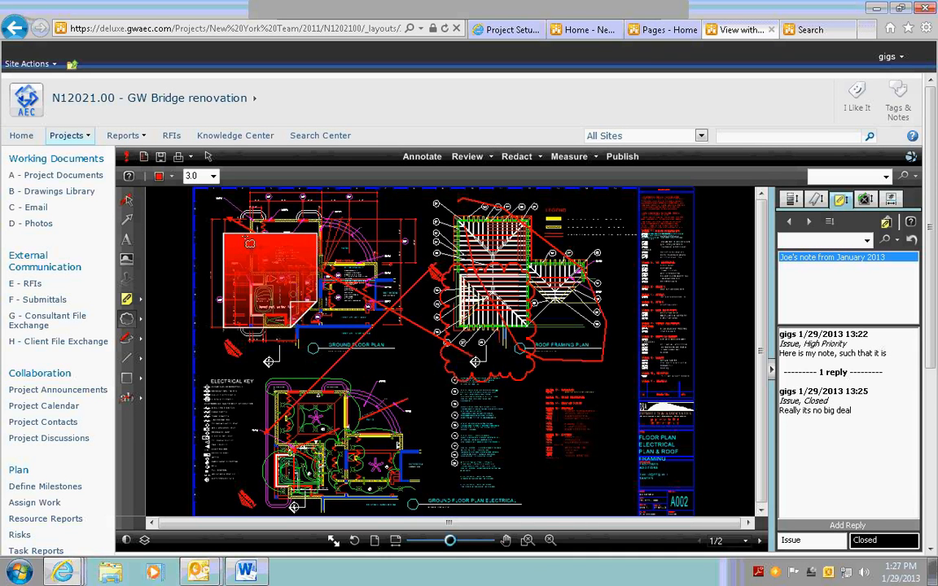
Try hiding drawing layers such as 1X10 and 2X8, and turn on every layer of the drawing
click(149, 541)
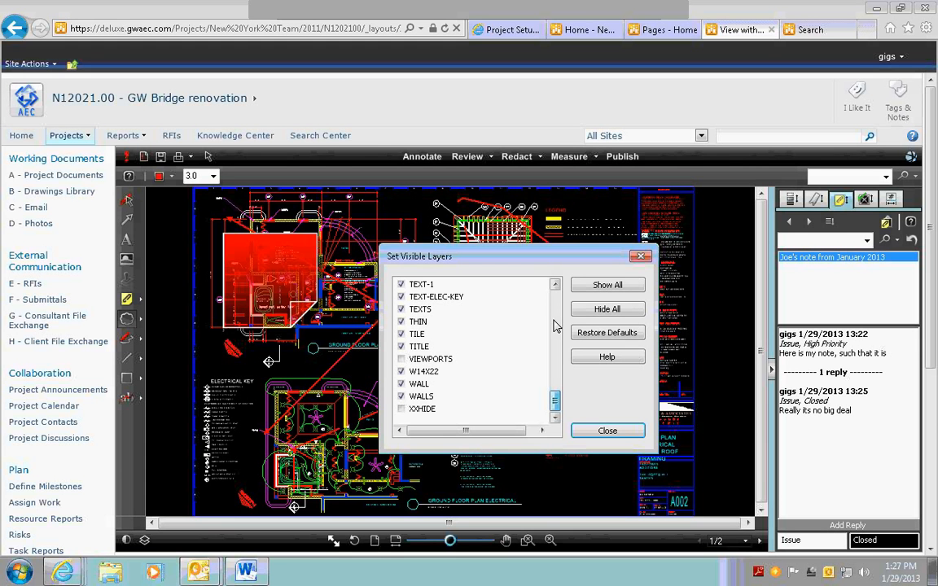
scroll(554, 325, up, 15)
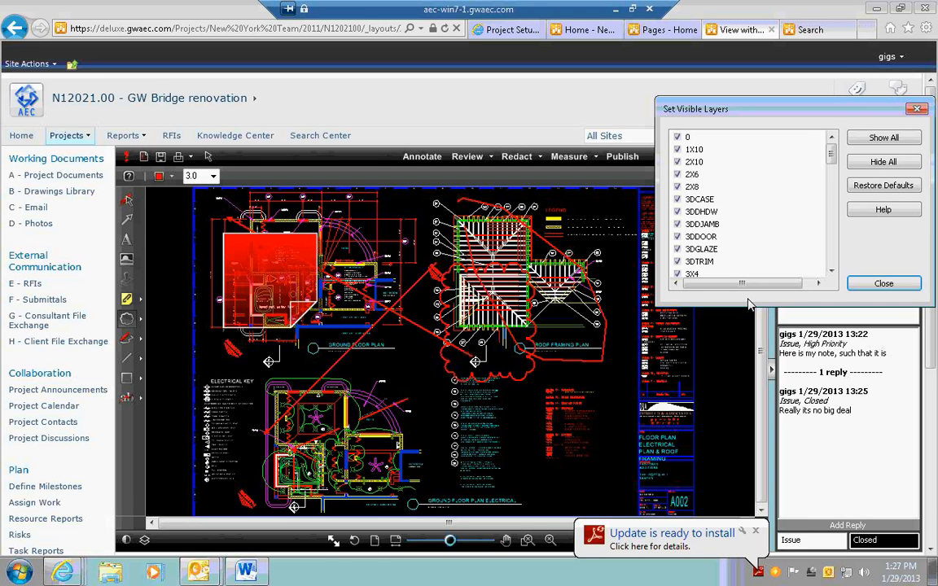
click(677, 150)
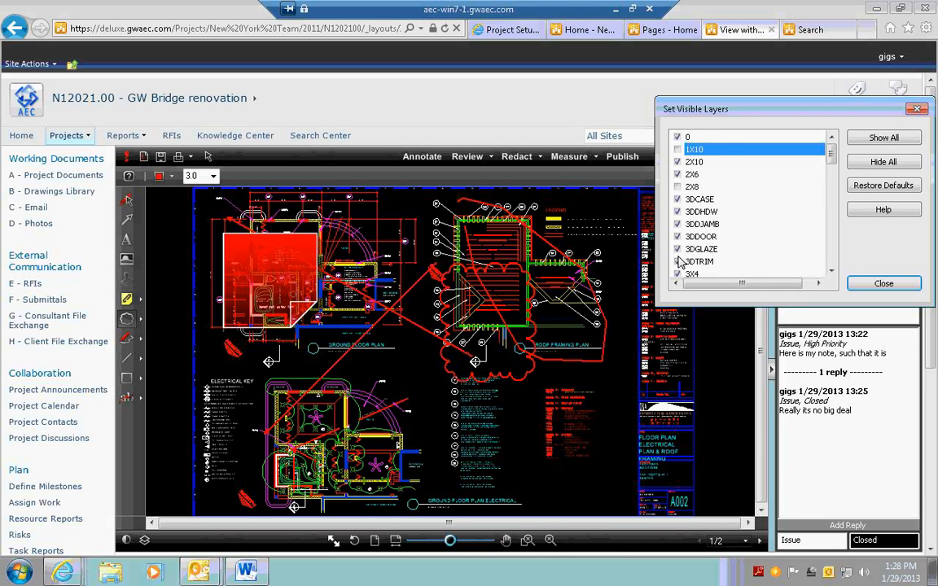
drag(830, 153, 830, 195)
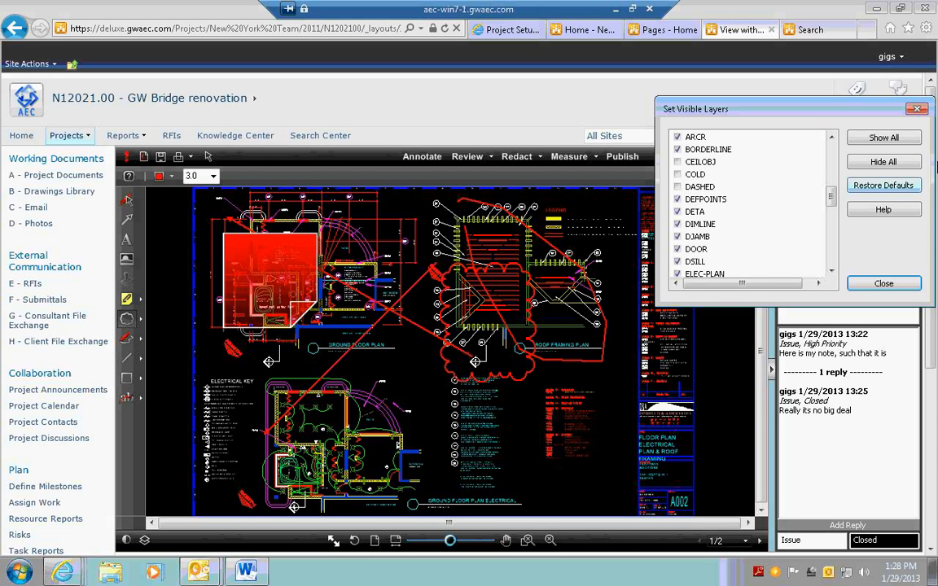
click(893, 138)
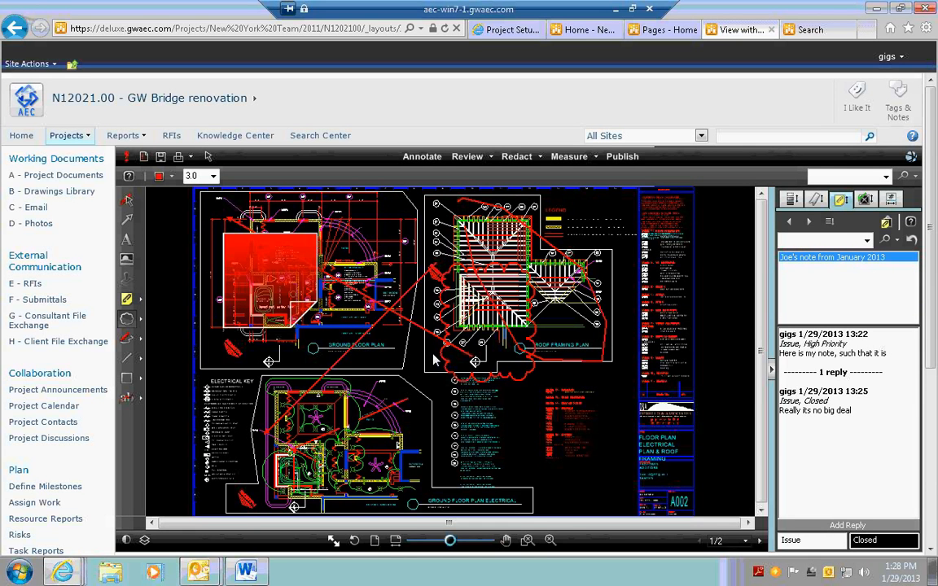
Publish all pages of the drawing to PDF, switching the bookmarks, layering and hyperlinks options on and back off
click(625, 158)
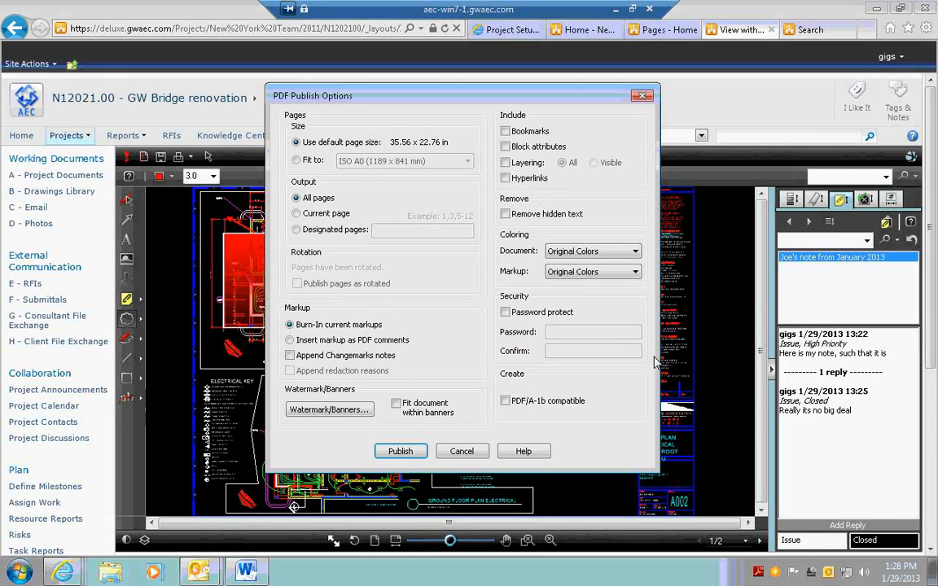
click(296, 229)
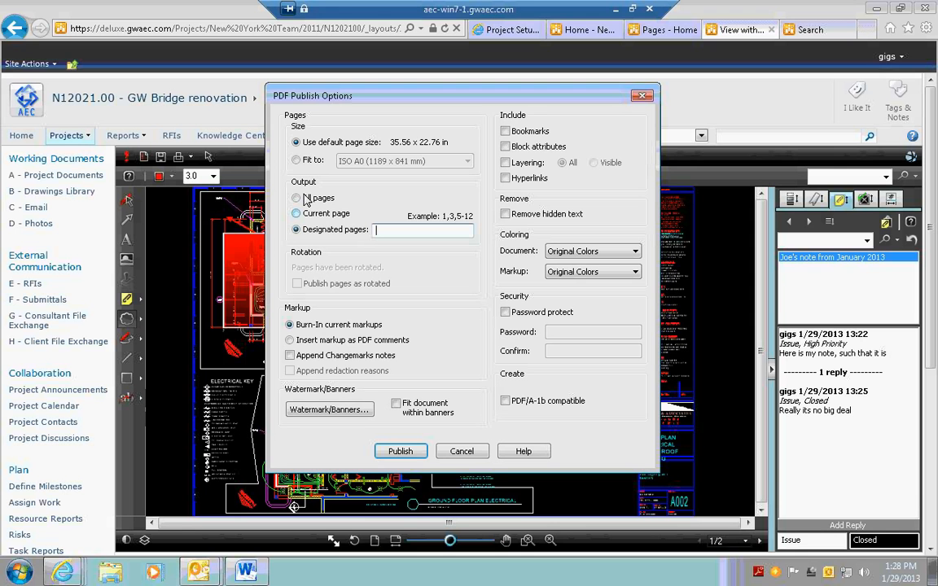
click(305, 198)
click(506, 131)
click(506, 162)
click(505, 177)
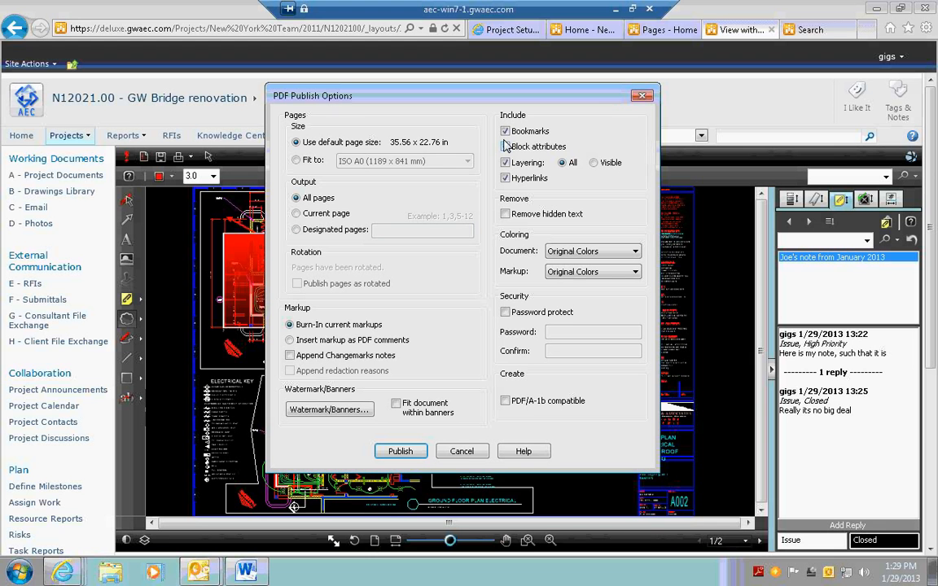
click(505, 131)
click(506, 162)
click(505, 177)
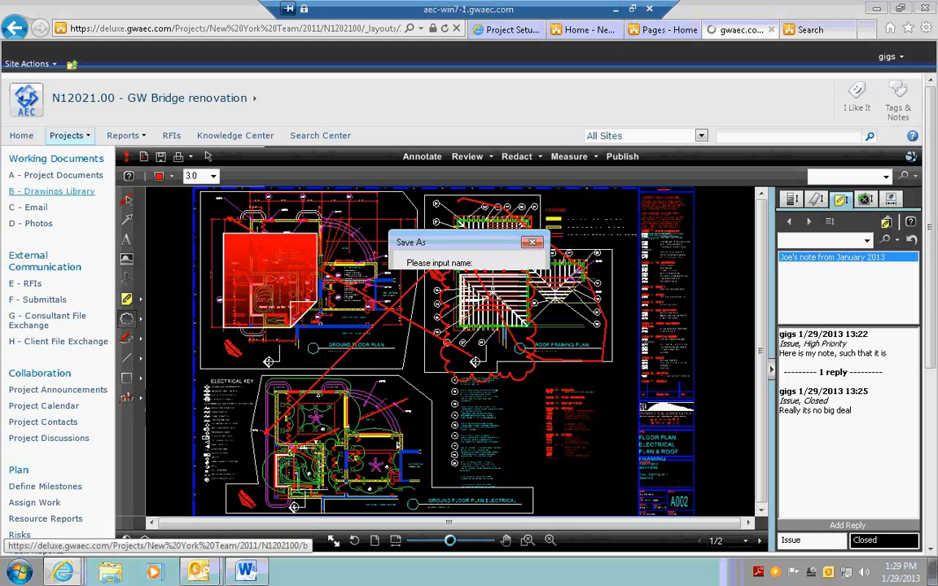
Save the drawing's markup as "changes jan" while leaving for B - Drawings Library
text(changes jan)
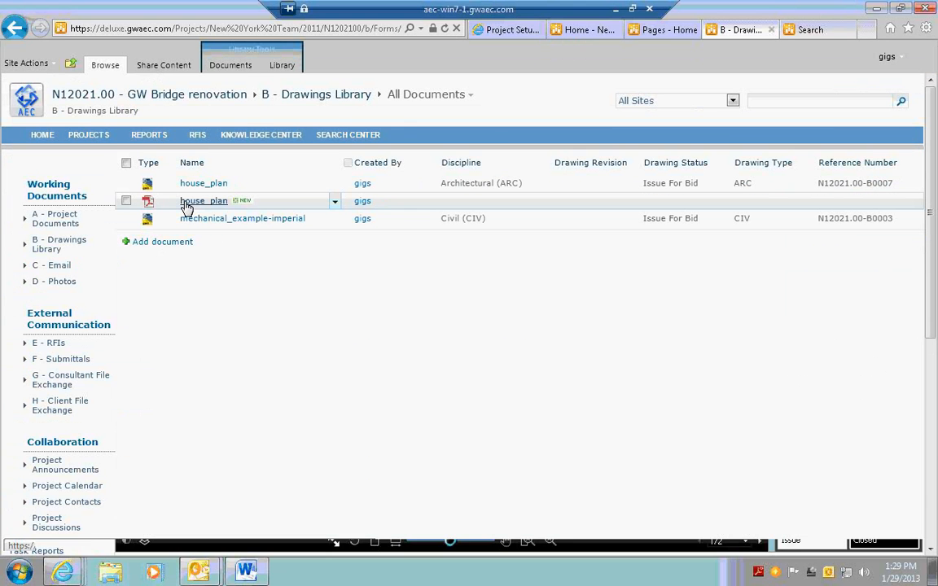
Share the published house_plan PDF to the Consultant File Exchange drop folder
click(186, 206)
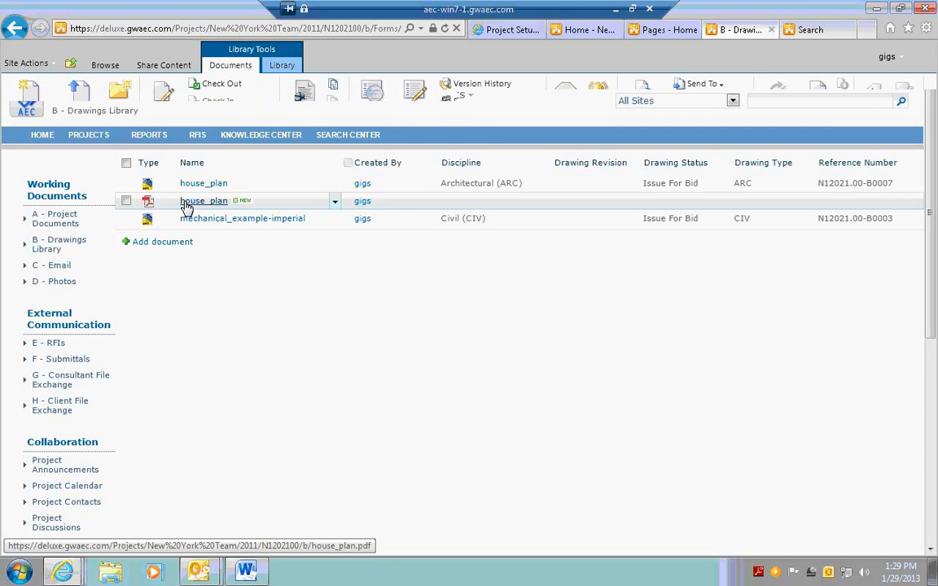
click(336, 198)
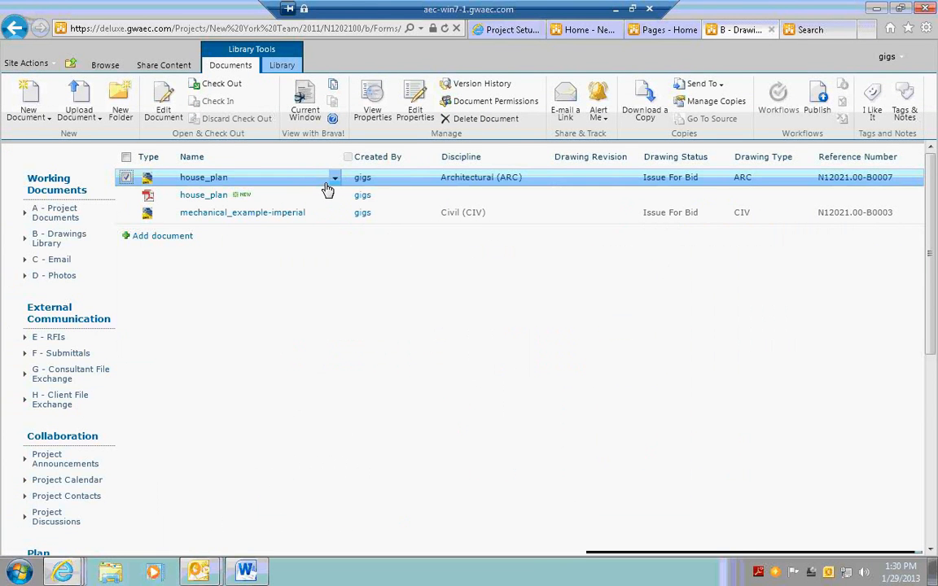
click(336, 194)
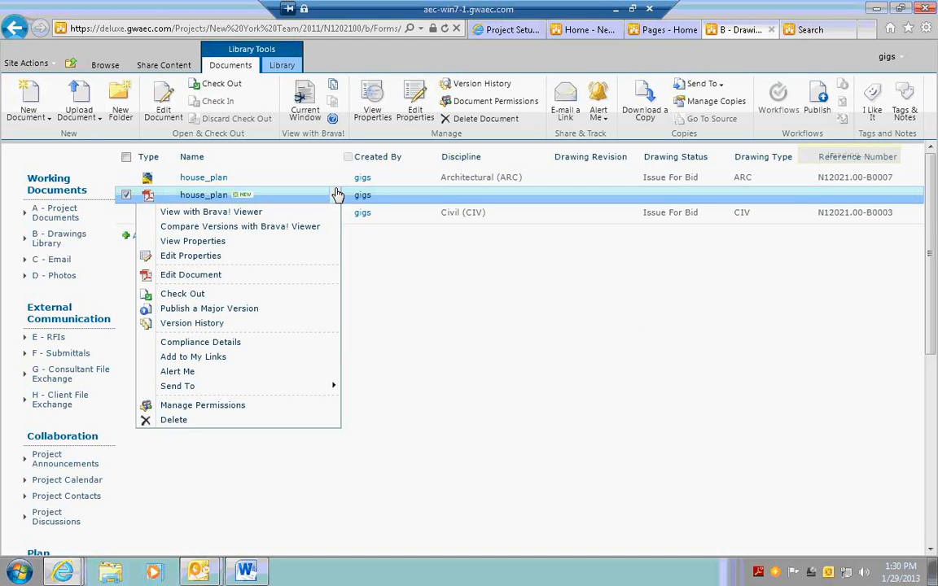
click(508, 346)
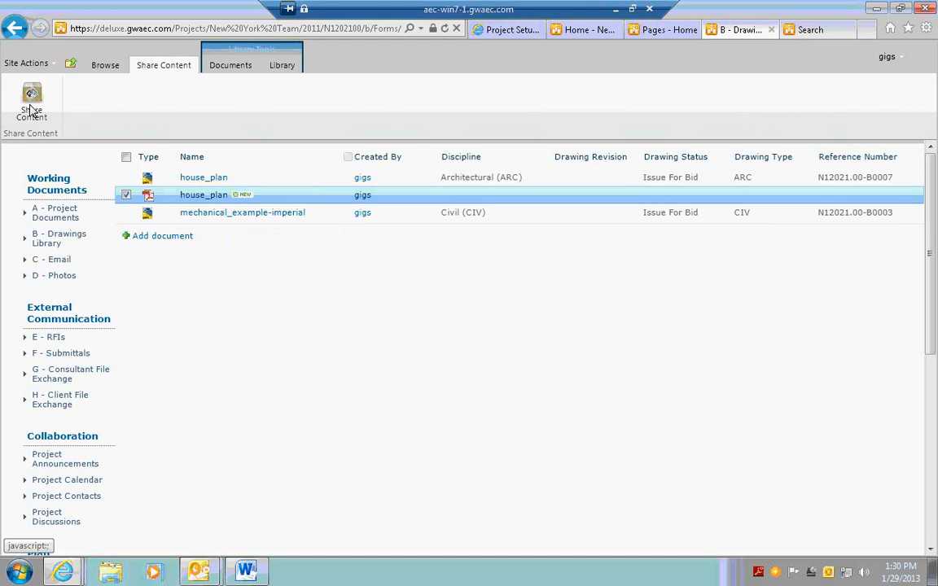
click(31, 101)
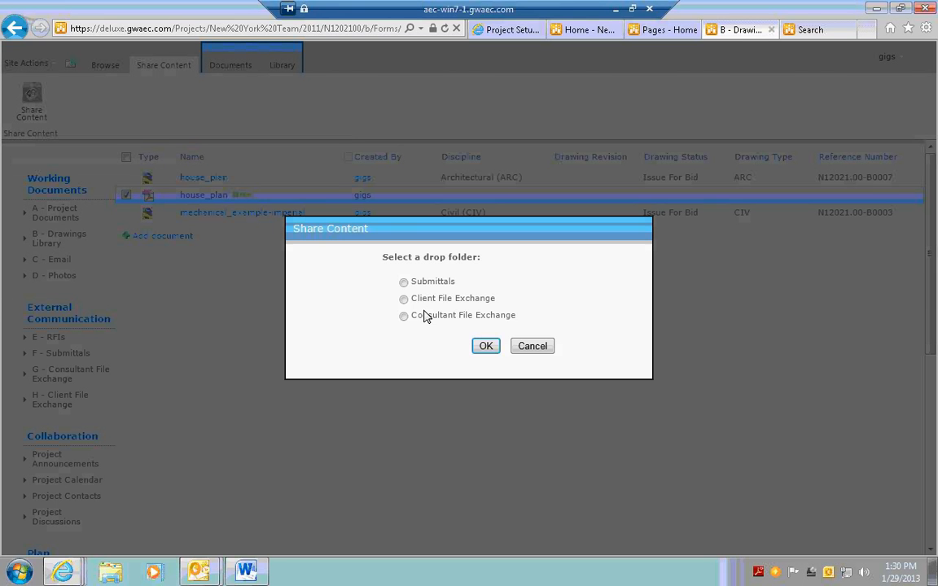
click(424, 316)
click(440, 319)
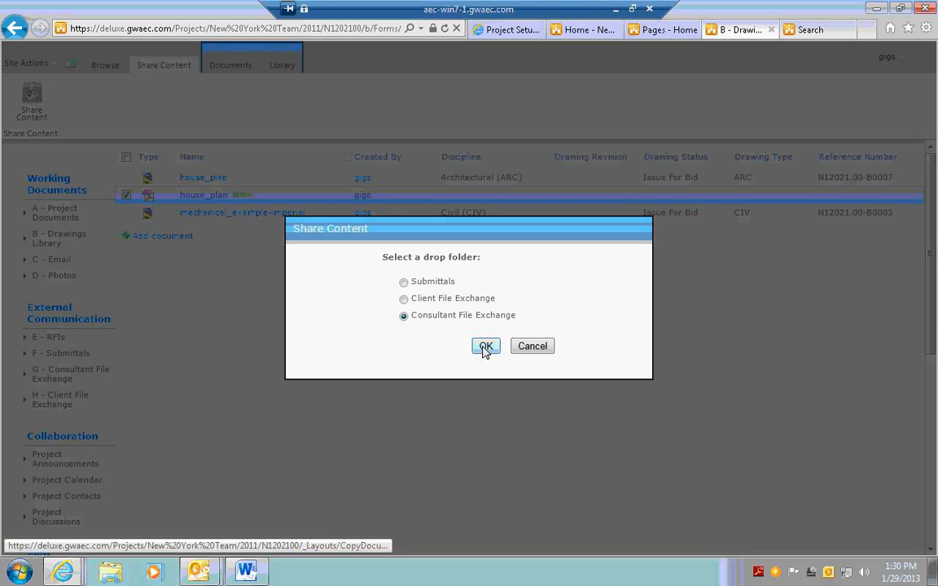
click(483, 347)
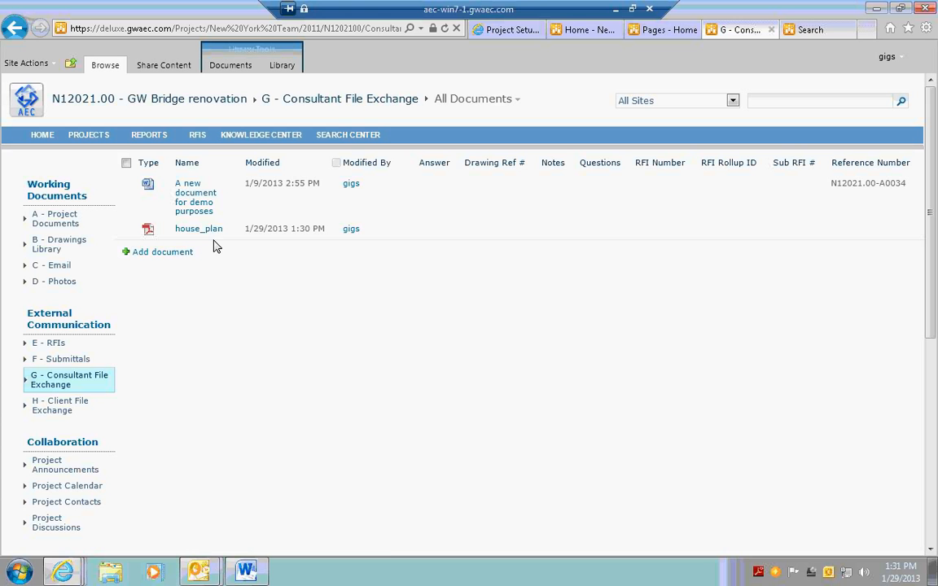
Compare versions 0.4 and 0.2 of the house_plan drawing from B - Drawings Library with the Brava! Viewer
click(69, 249)
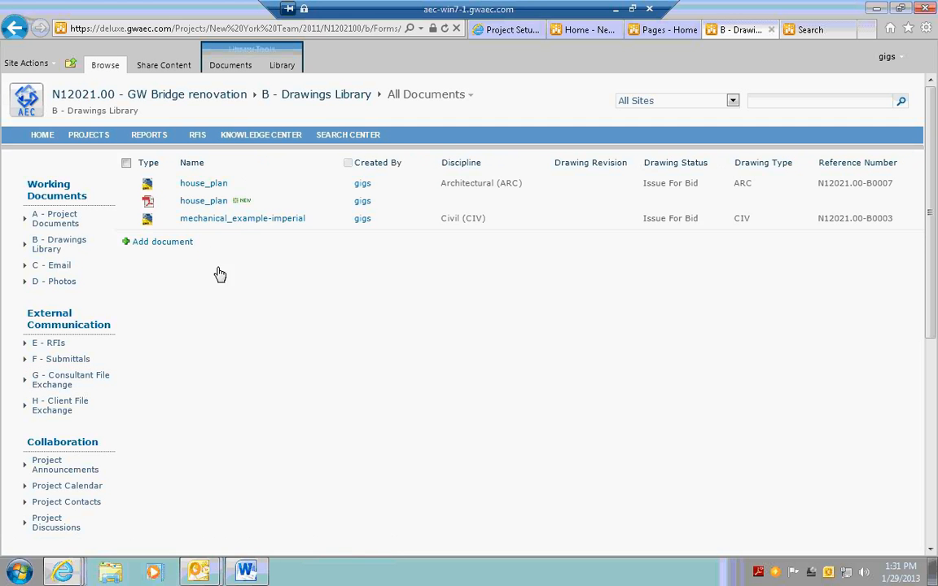
click(126, 184)
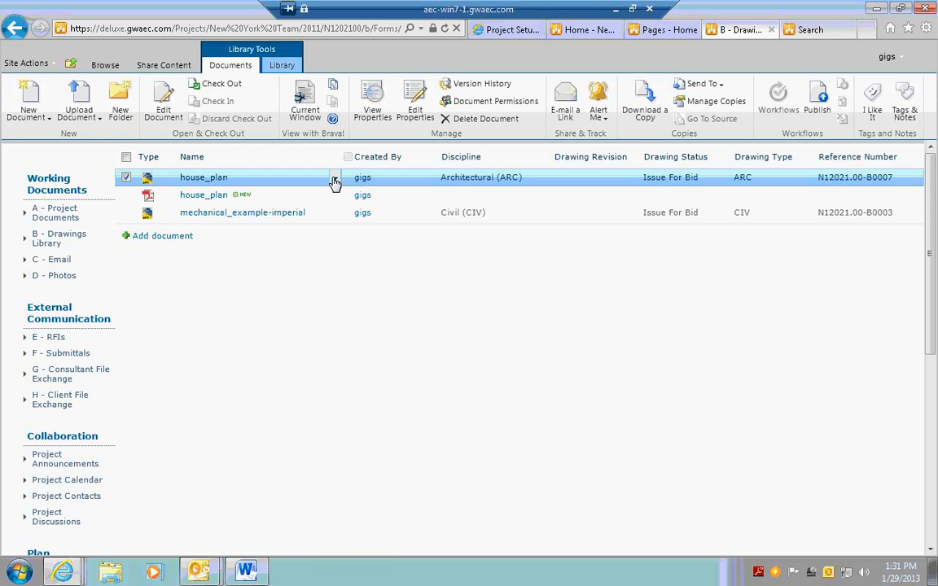
click(335, 182)
click(277, 209)
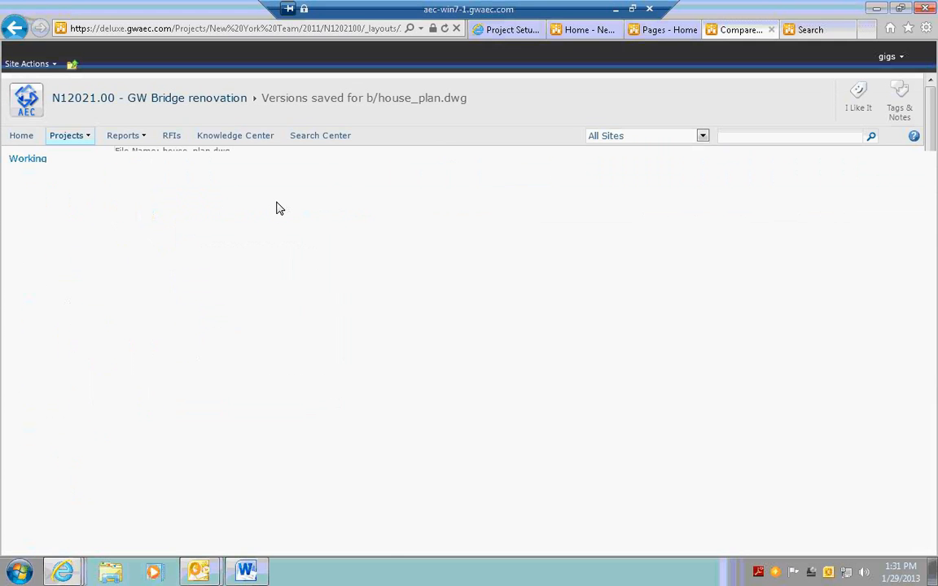
click(124, 217)
click(145, 271)
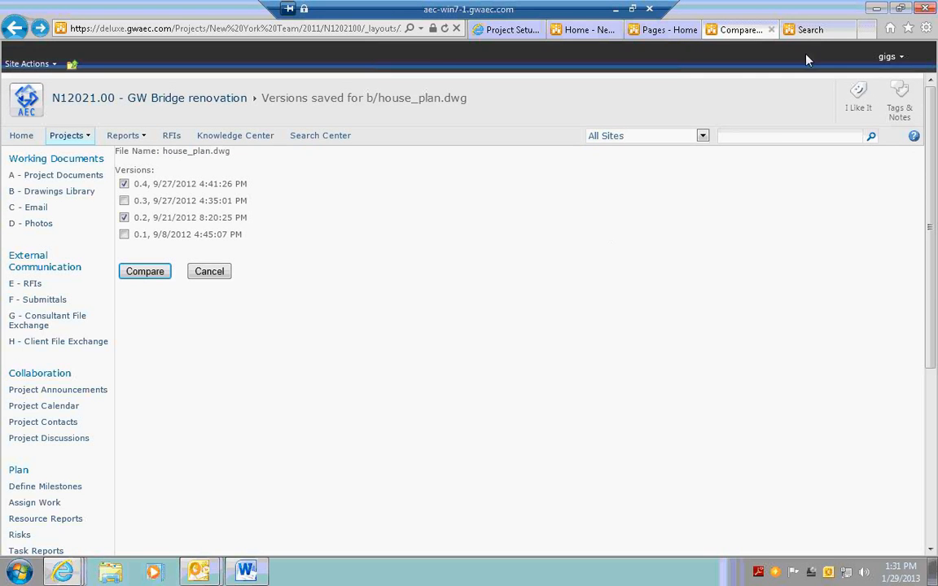
Search all sites for "n12021*" from the intranet home page
click(804, 31)
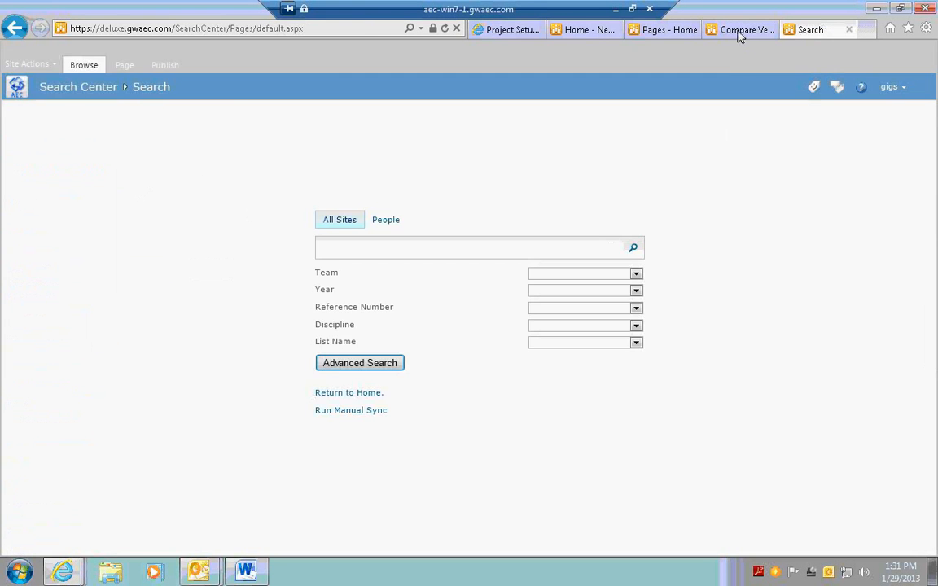
click(738, 33)
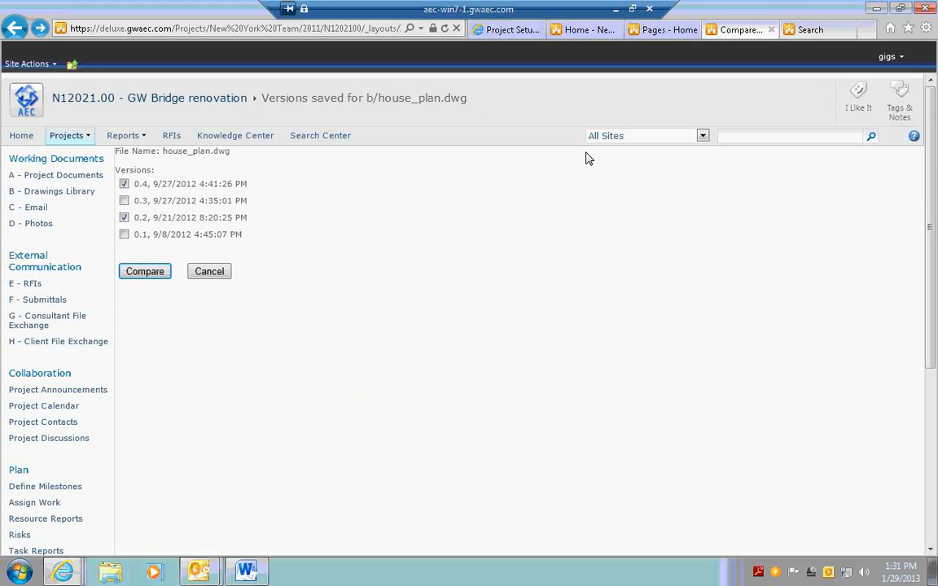
click(526, 31)
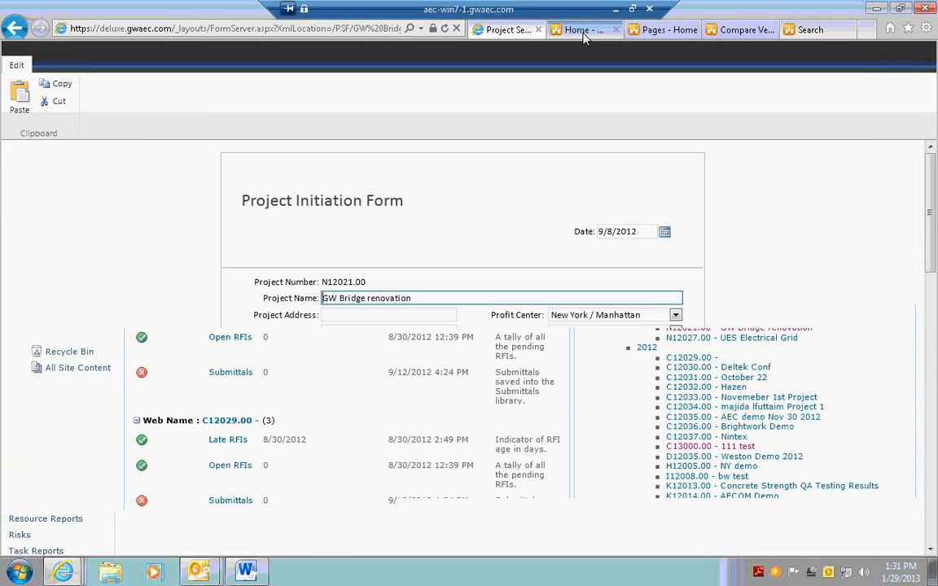
click(583, 31)
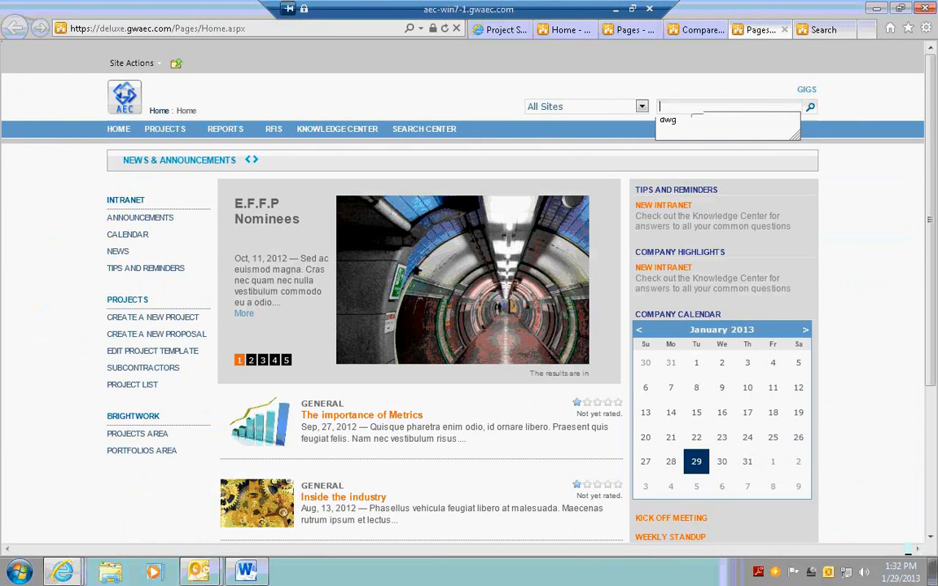
text(n)
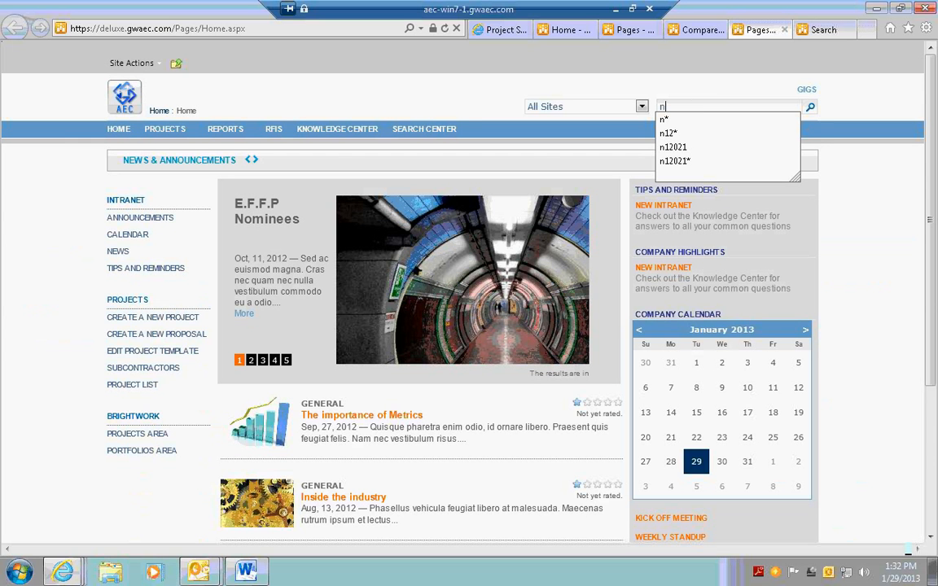
click(696, 167)
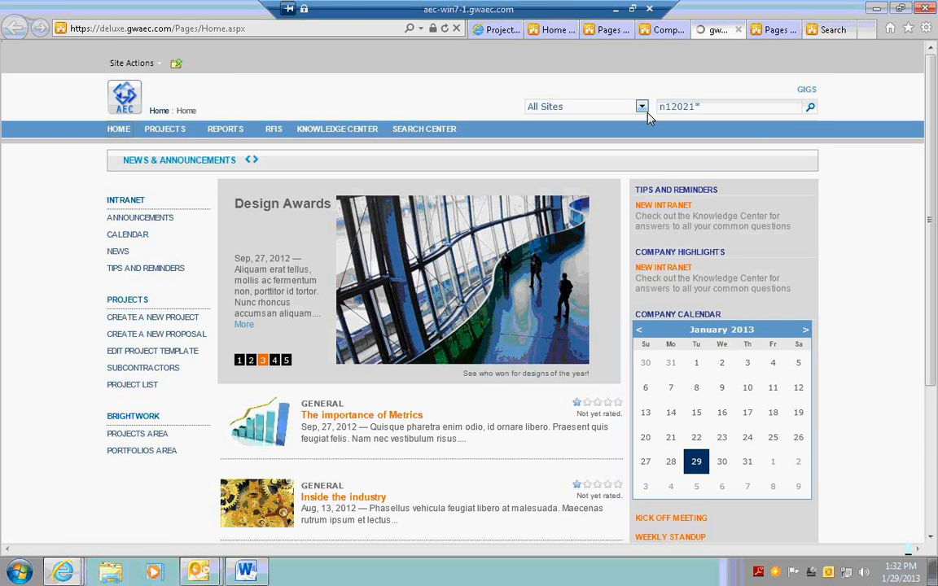
Search all sites for "dwg" and shrink the results page to examine more of the drawings found
click(692, 106)
text(dwg)
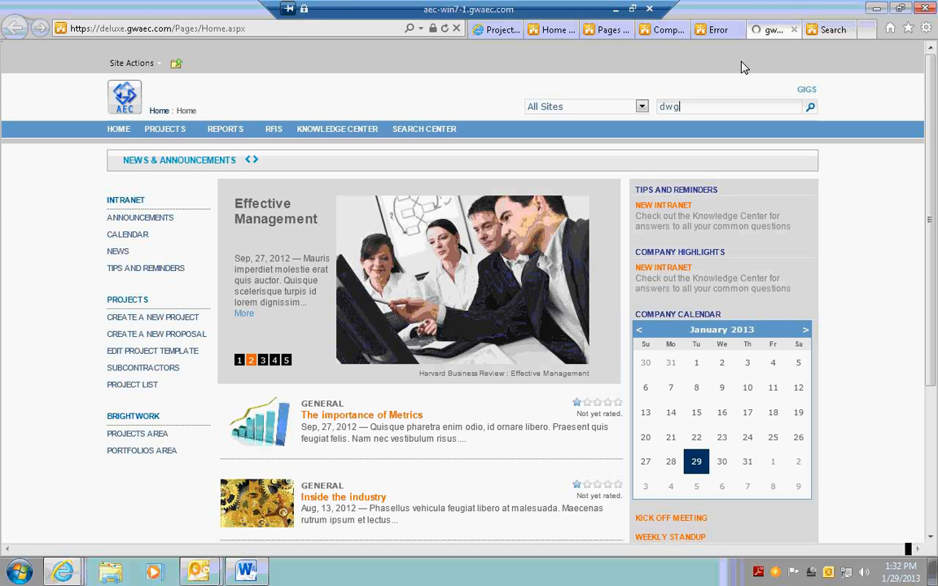
key(Return)
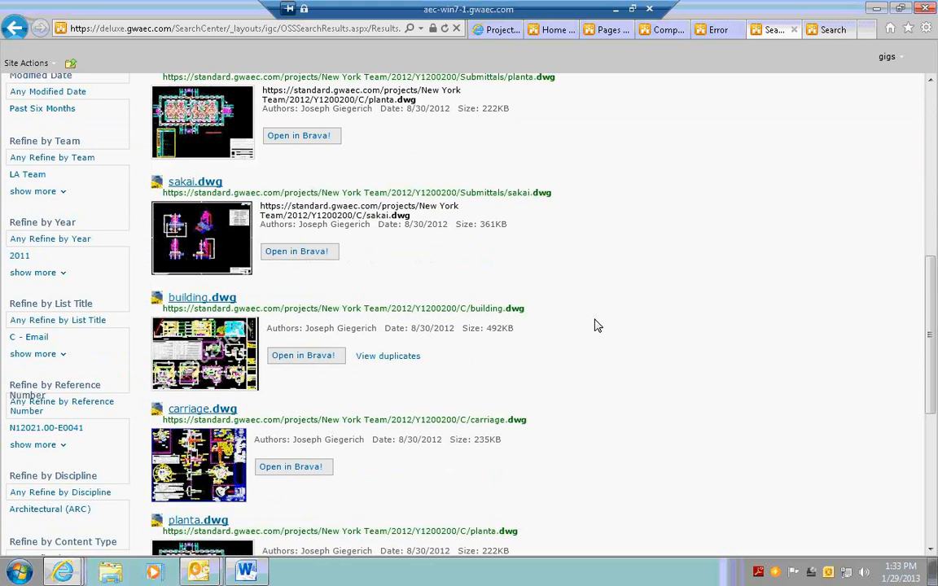
key(ctrl+minus)
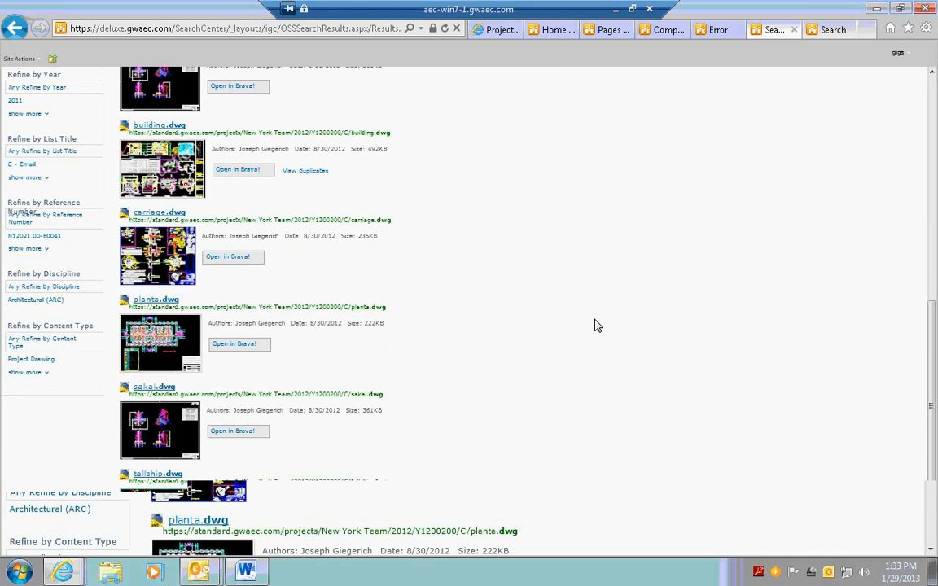
Refine the "dwg" search results to the year 2012 and open the elevations.dwg drawing in Brava!
key(ctrl+plus)
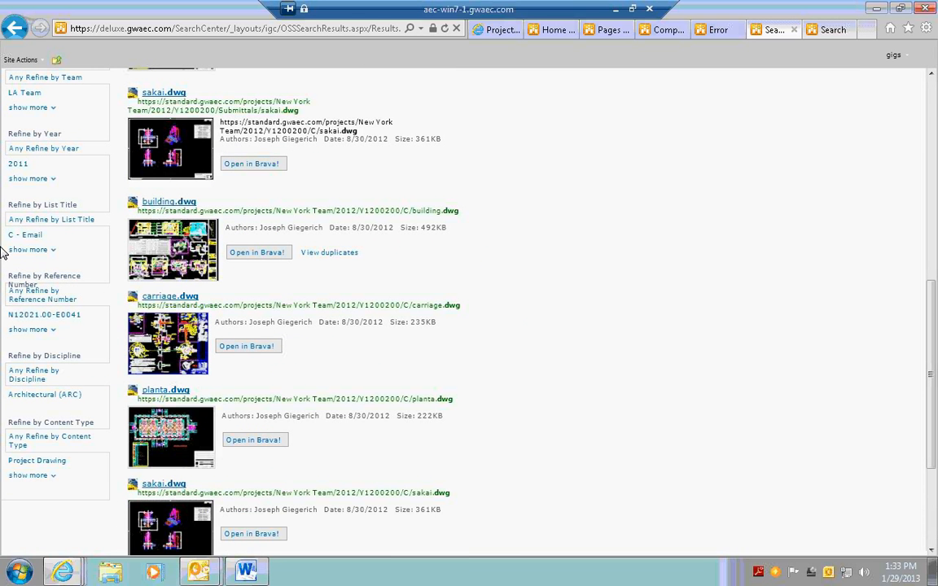
drag(931, 298, 931, 231)
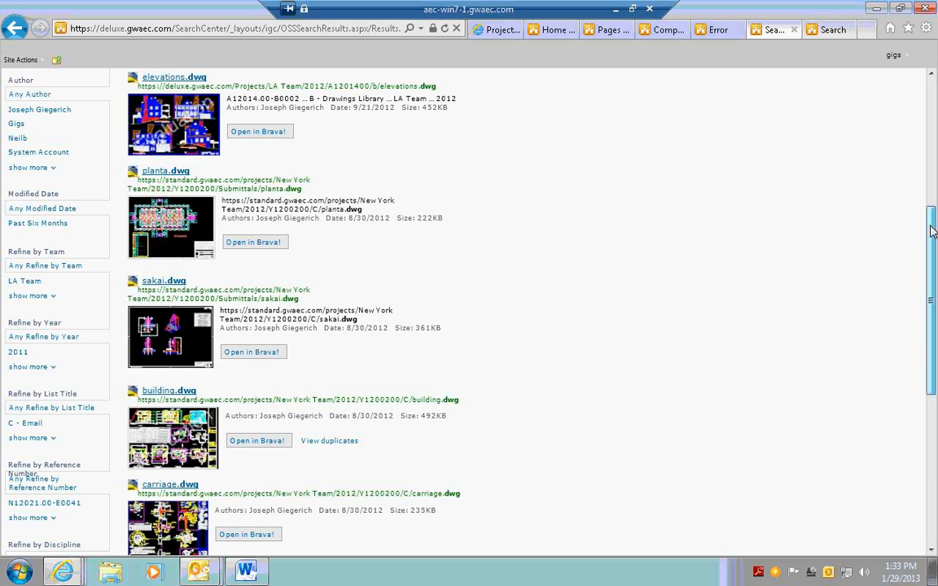
click(49, 367)
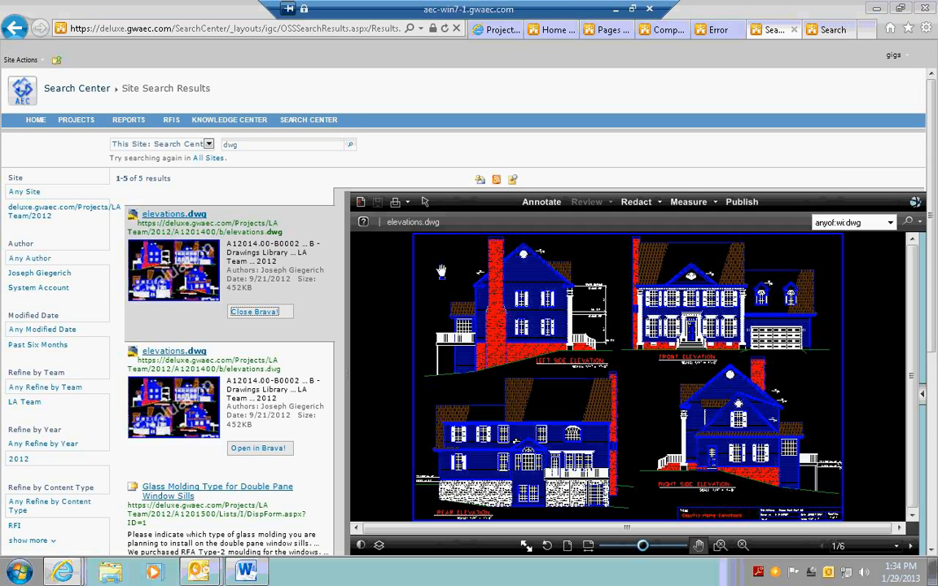
Publish elevations.dwg from Brava! as a PDF attached to a new e-mail, enter the recipient, and send the message
click(770, 226)
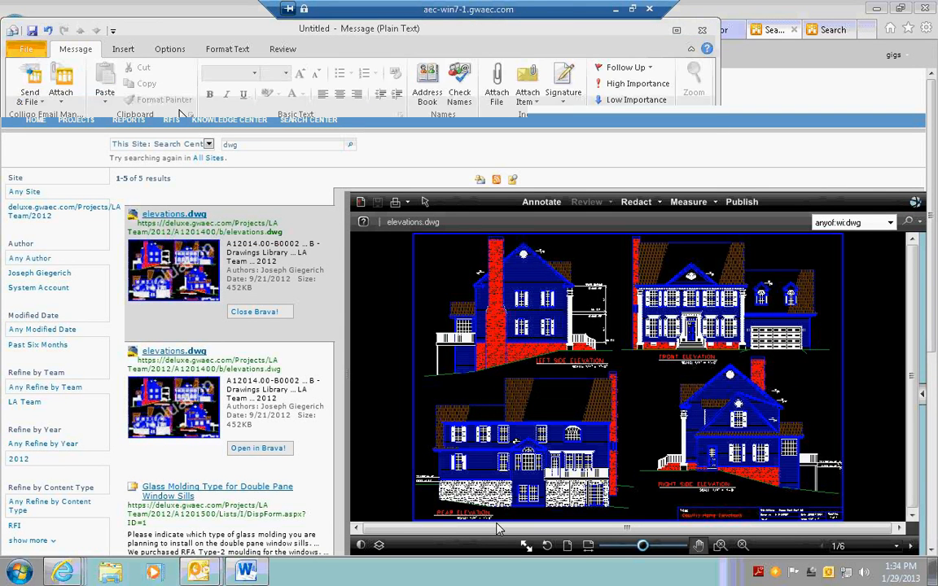
text(gigs)
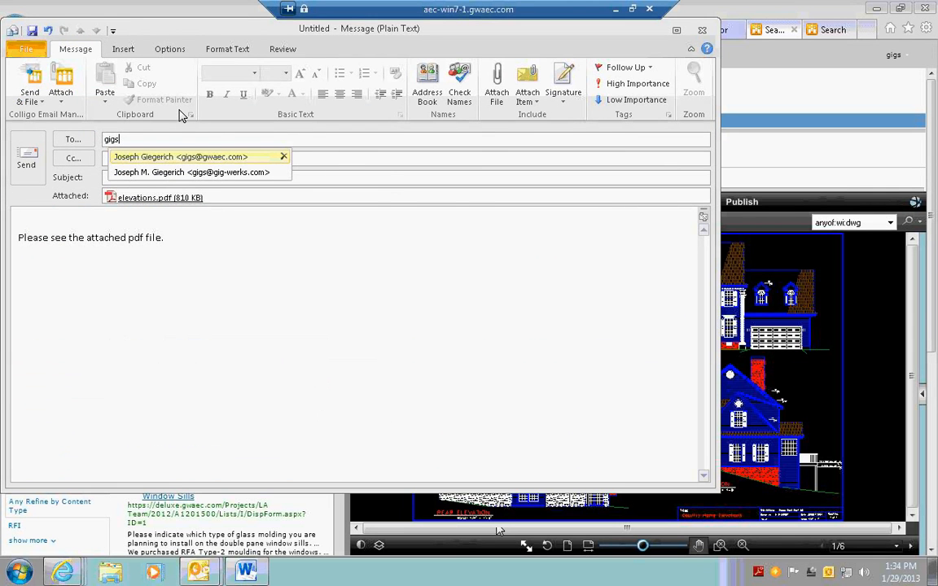
click(27, 160)
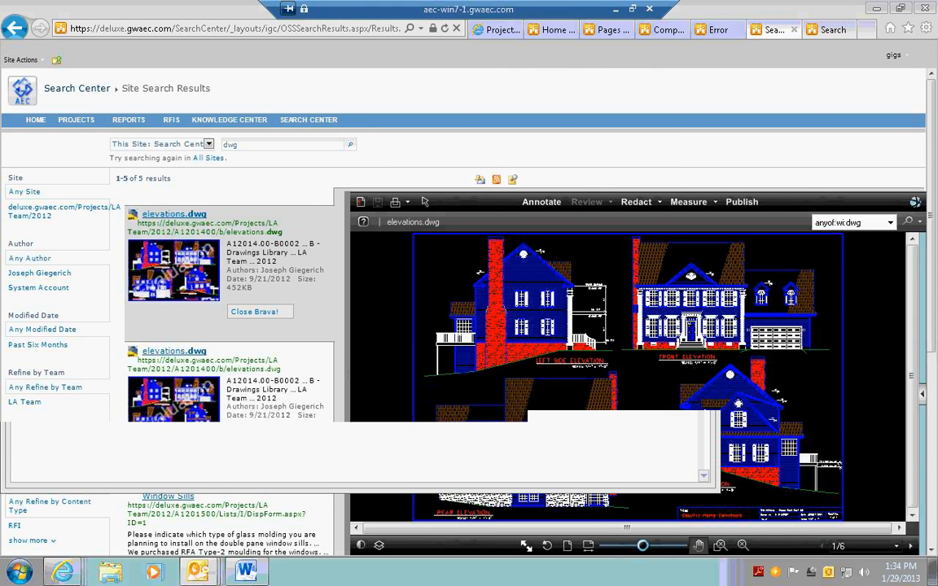
Switch to Outlook, view the newly received message with elevations.pdf attached in the Inbox, and return to the search results
mouse_move(198, 572)
click(131, 515)
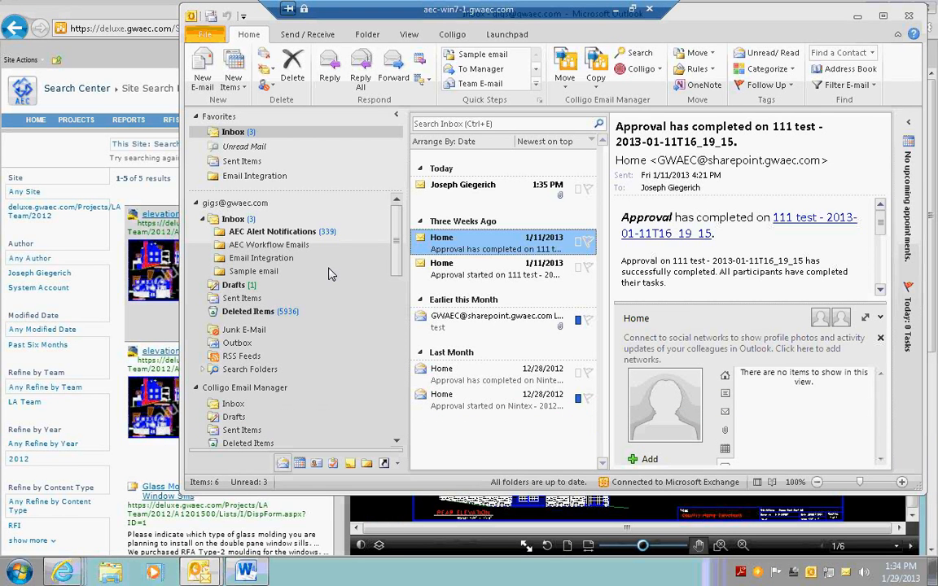
click(454, 195)
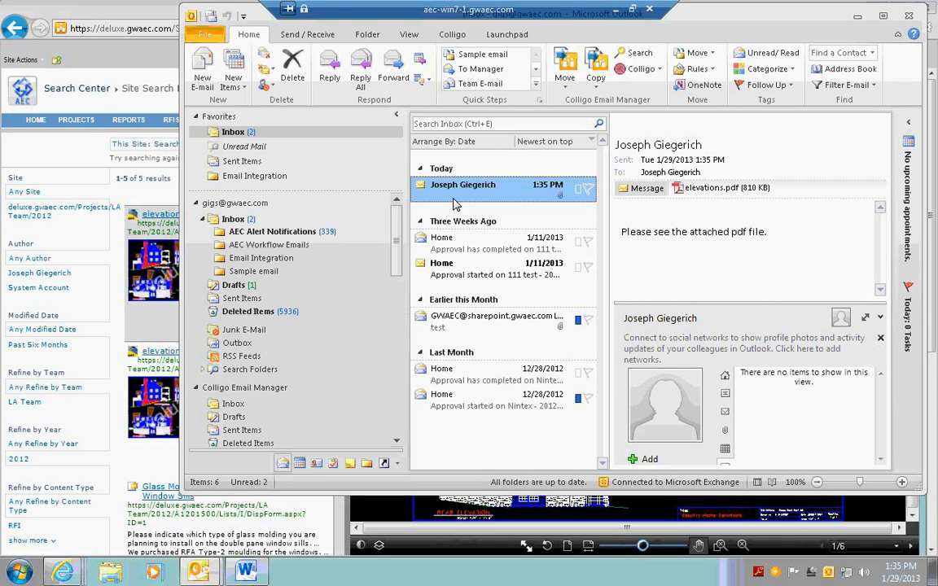
click(857, 18)
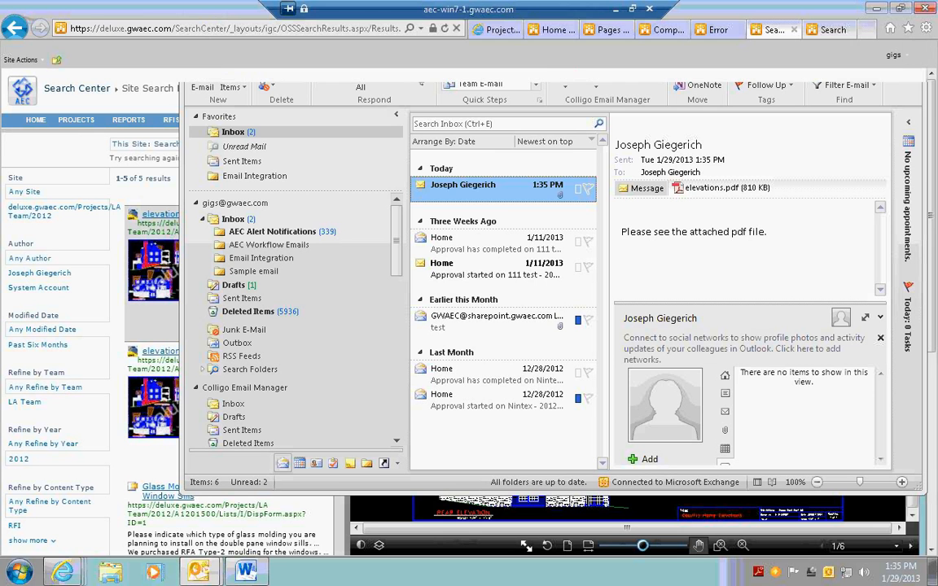